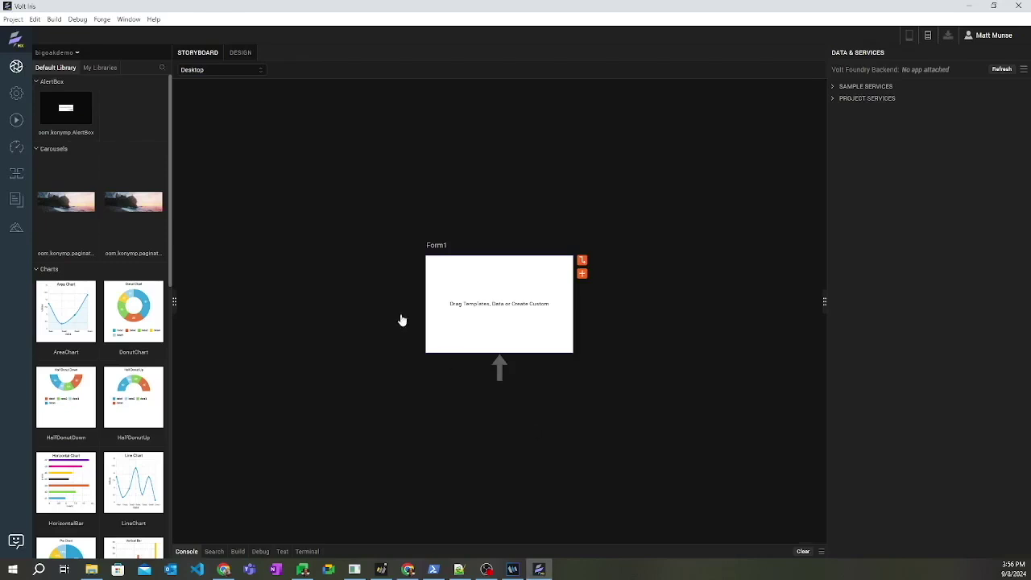
- Start the Project > Import > Domino Application wizard and create a new Foundry app for the project
{"action": "left_click", "coordinate": [13, 19]}
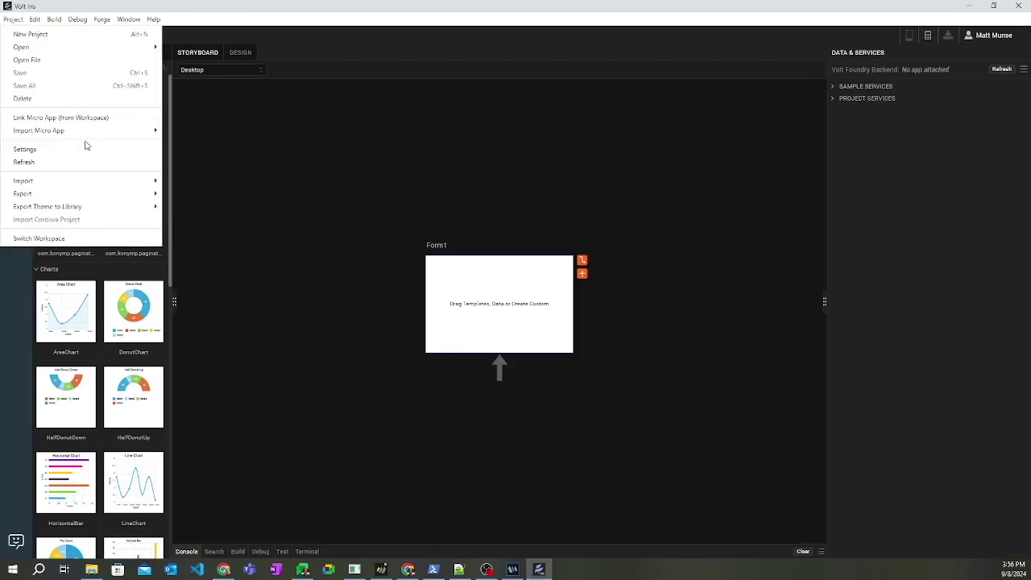
{"action": "mouse_move", "coordinate": [137, 182]}
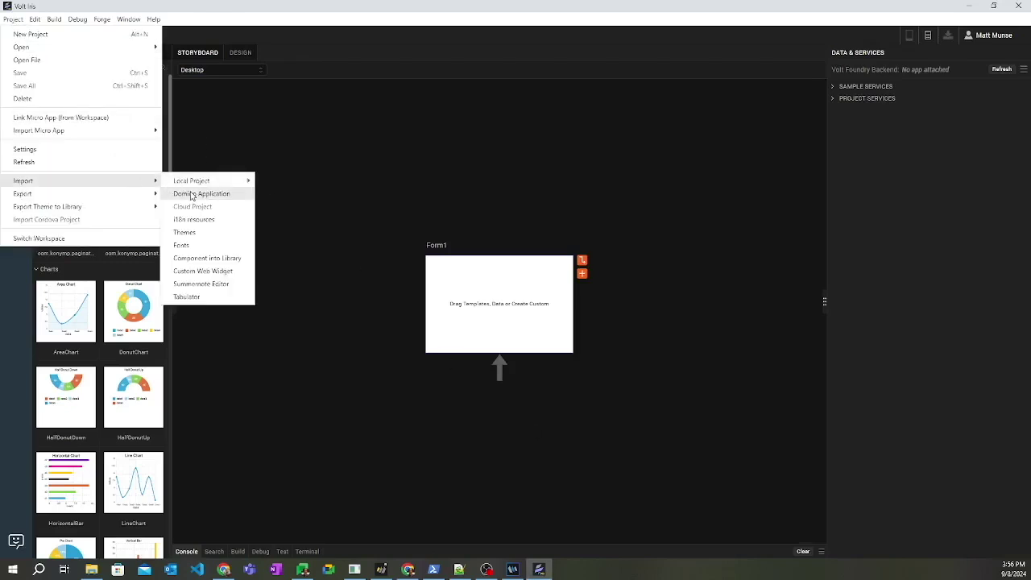
{"action": "left_click", "coordinate": [191, 196]}
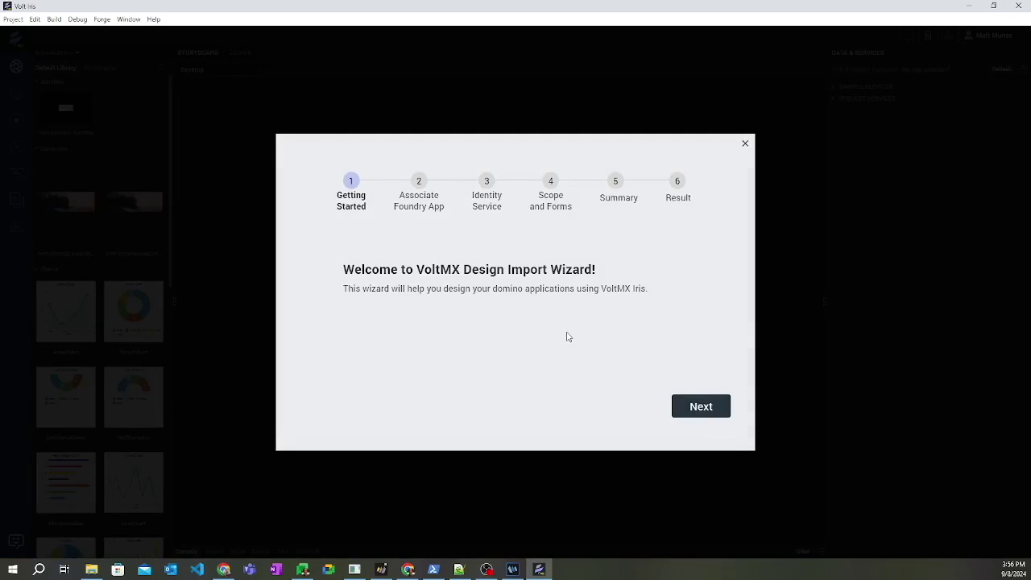
{"action": "left_click", "coordinate": [700, 413]}
{"action": "left_click", "coordinate": [417, 321]}
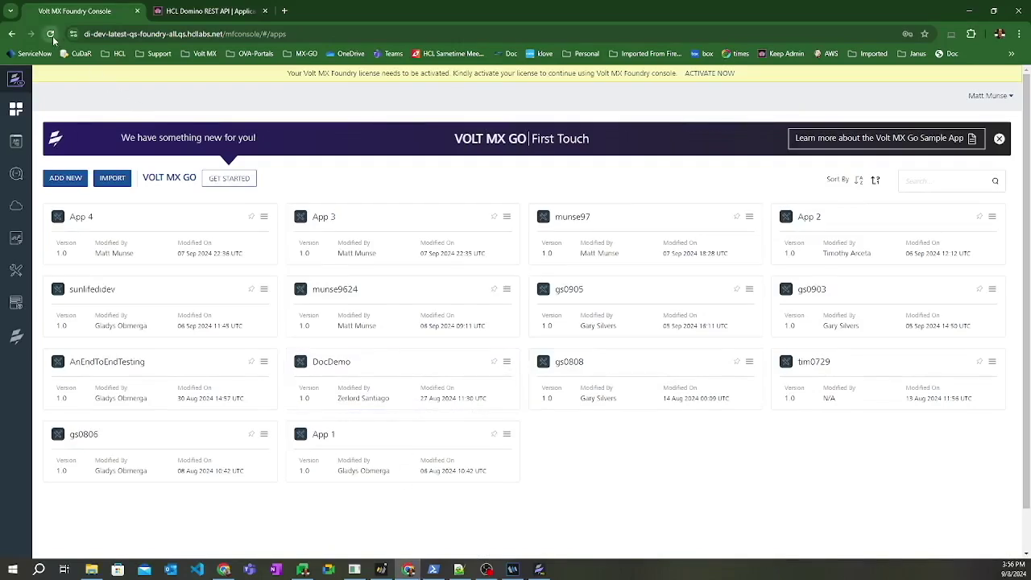
- Refresh the Foundry app list and confirm bigoakdemo has no Identity, Integration or Objects services, then return to Iris
{"action": "left_click", "coordinate": [52, 34]}
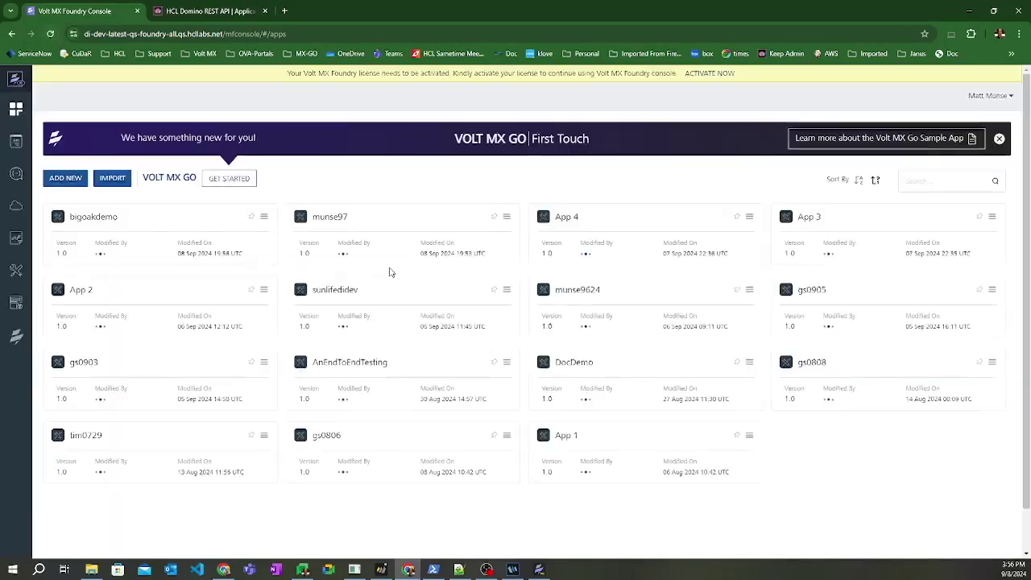
{"action": "left_click", "coordinate": [159, 244]}
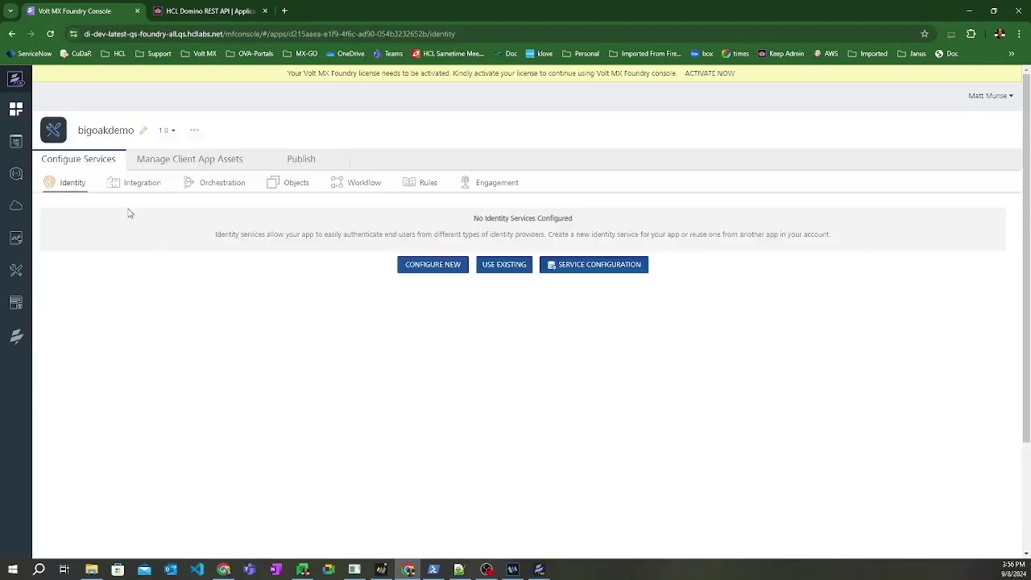
{"action": "left_click", "coordinate": [137, 184]}
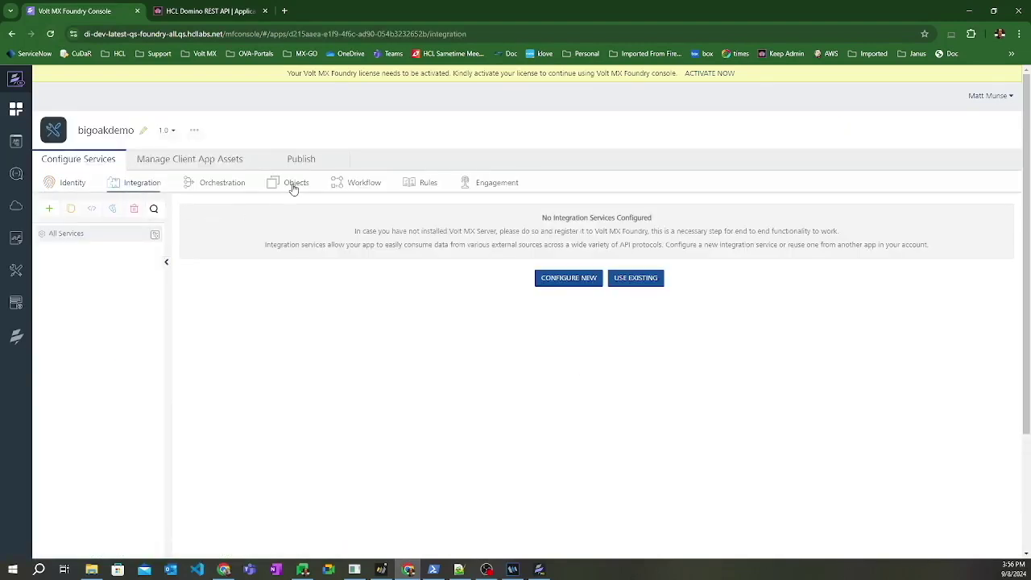
{"action": "left_click", "coordinate": [294, 186]}
{"action": "left_click", "coordinate": [76, 184]}
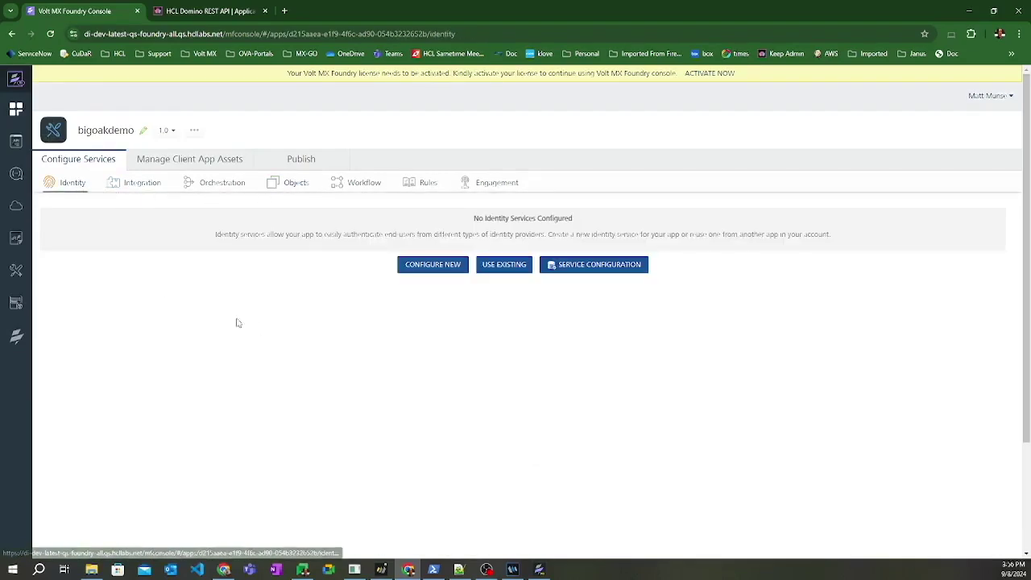
{"action": "key", "text": "alt+Tab"}
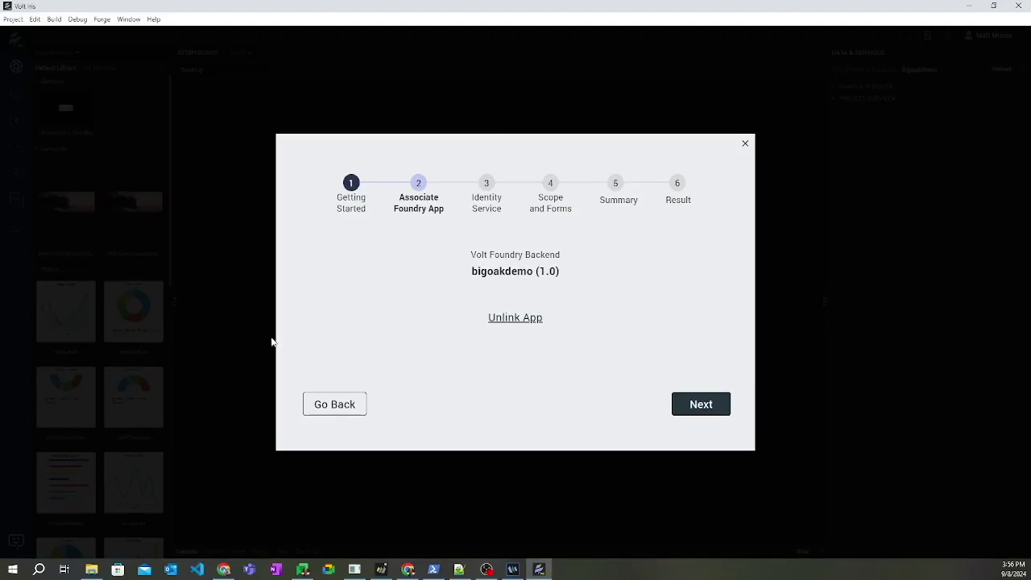
- Advance to the identity service step and paste the Domino REST API URL
{"action": "left_click", "coordinate": [684, 401]}
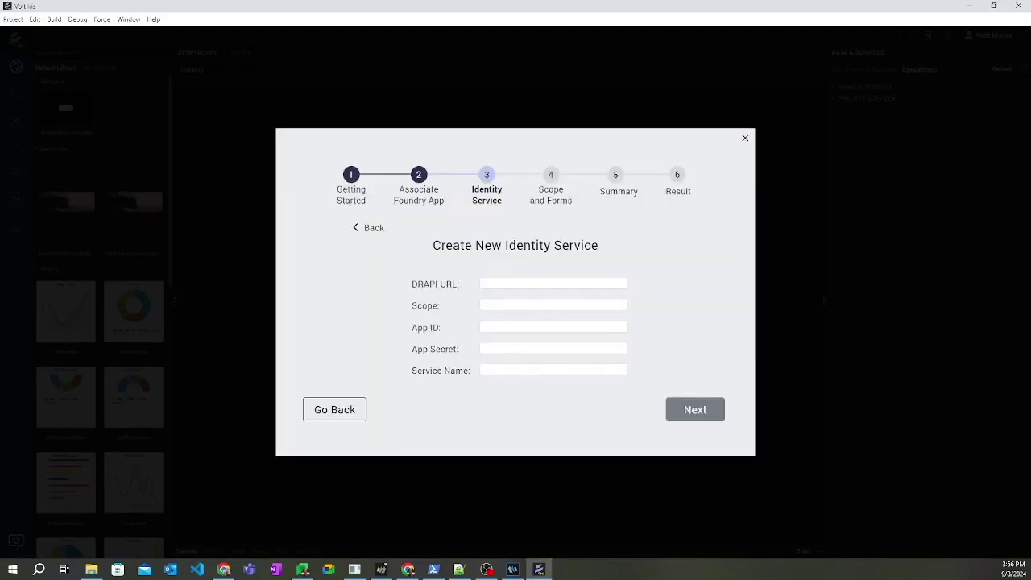
{"action": "key", "text": "alt+Tab"}
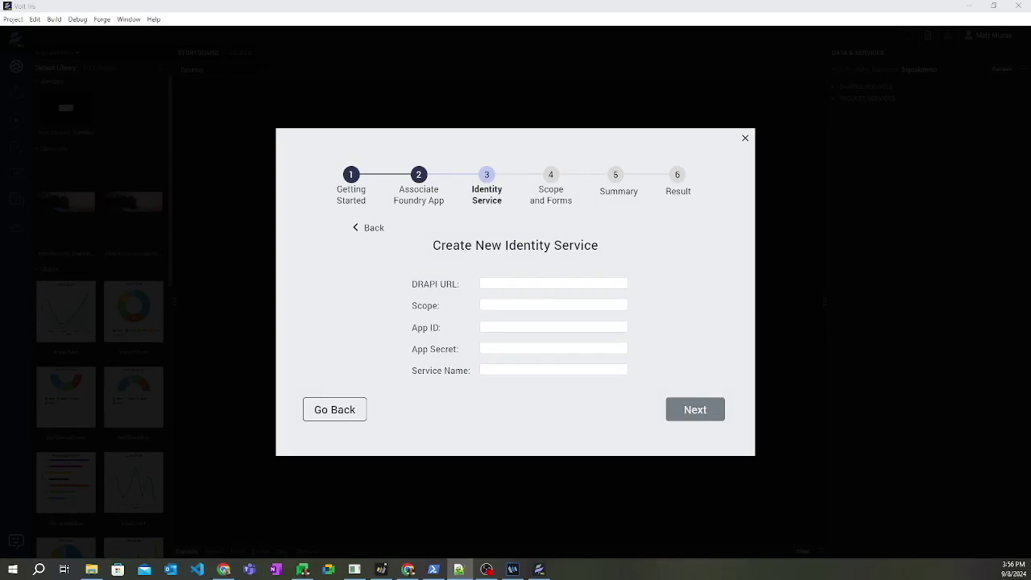
{"action": "left_click", "coordinate": [506, 282]}
{"action": "key", "text": "ctrl+v"}
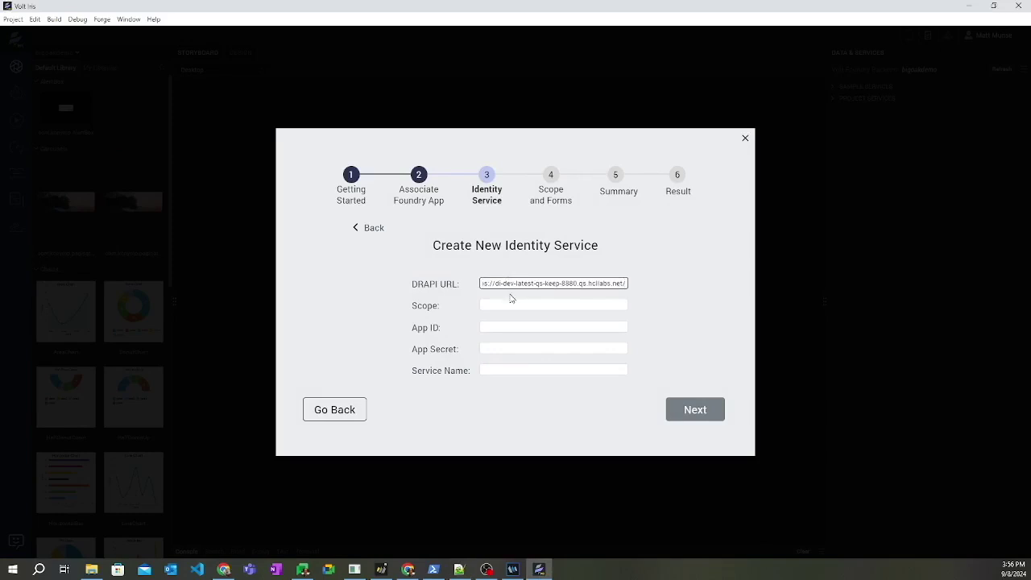
{"action": "left_click", "coordinate": [511, 303]}
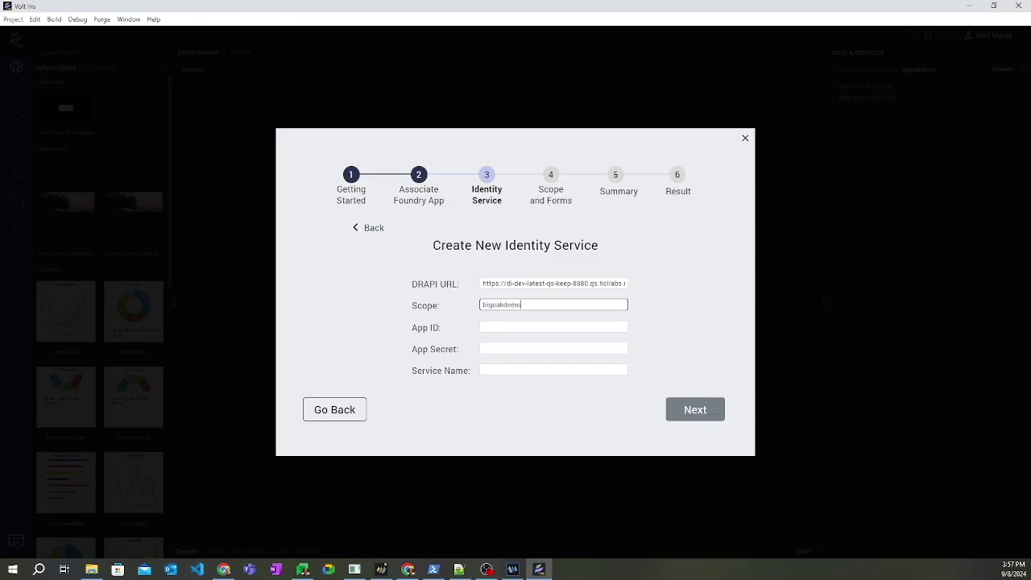
- Paste the app ID and app secret, name the service bigoakdemo, and generate the identity service
{"action": "key", "text": "alt+Tab"}
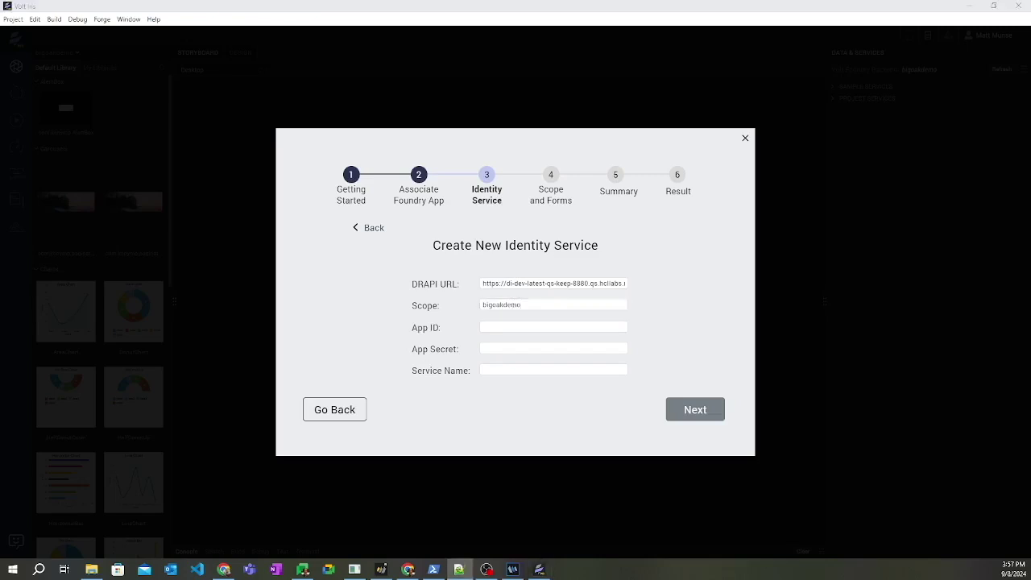
{"action": "left_click", "coordinate": [515, 326]}
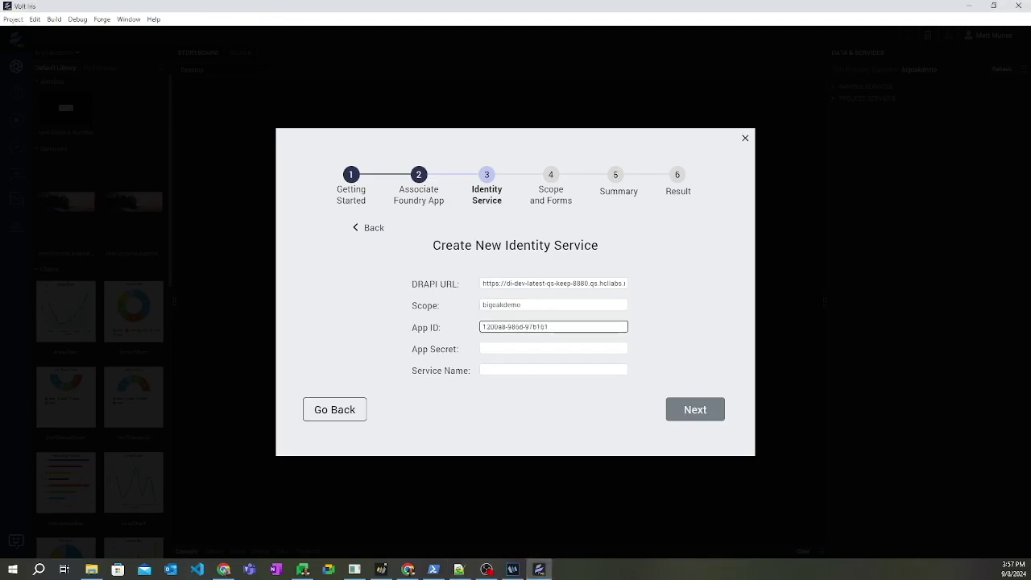
{"action": "key", "text": "alt+Tab"}
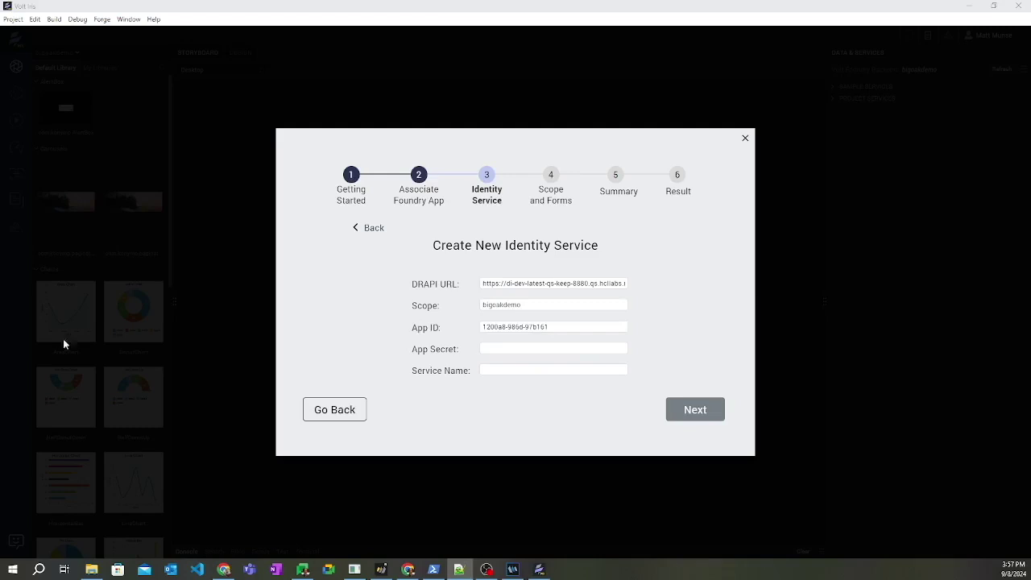
{"action": "left_click", "coordinate": [493, 348]}
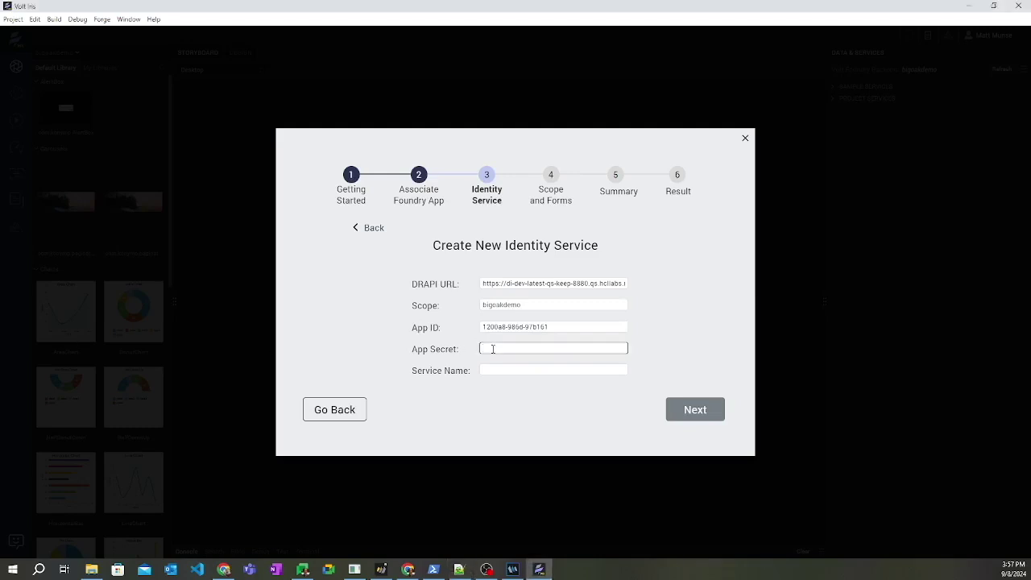
{"action": "key", "text": "ctrl+v"}
{"action": "left_click", "coordinate": [521, 371]}
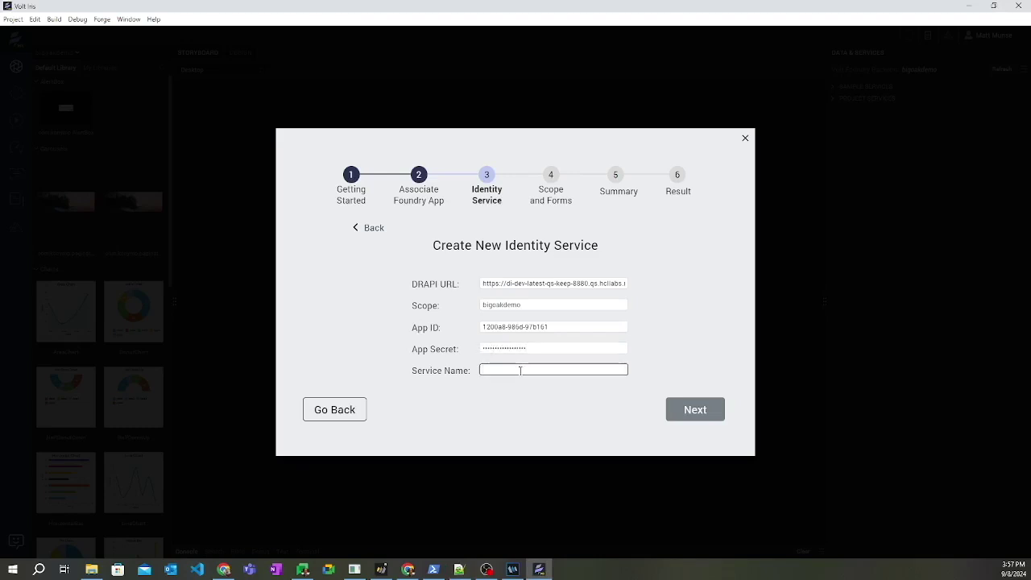
{"action": "type", "text": "bigoakdemo"}
{"action": "left_click", "coordinate": [702, 412]}
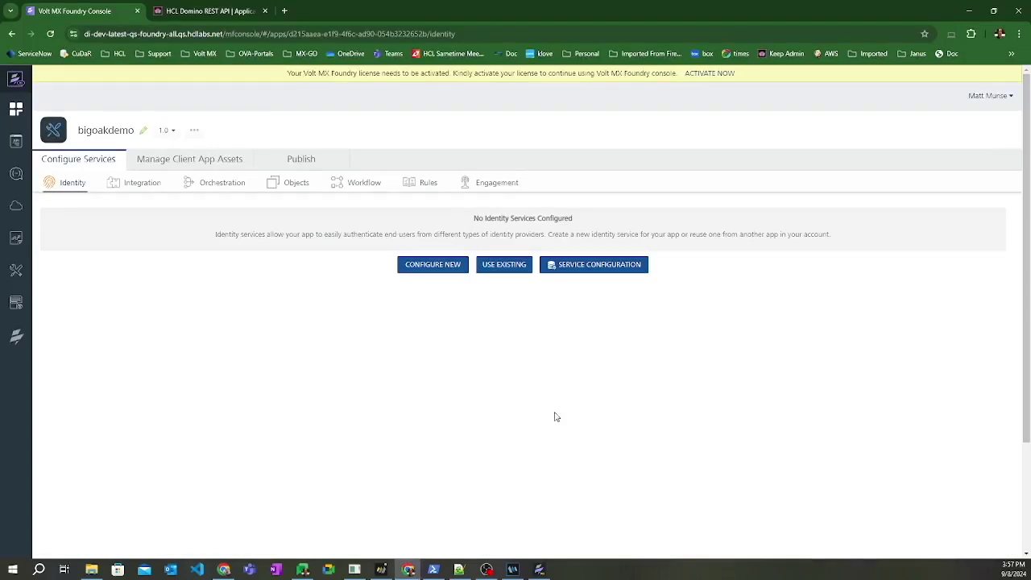
- In Domino REST API Admin, open the last page of OAuth applications showing bigoakdemo
{"action": "left_click", "coordinate": [211, 11]}
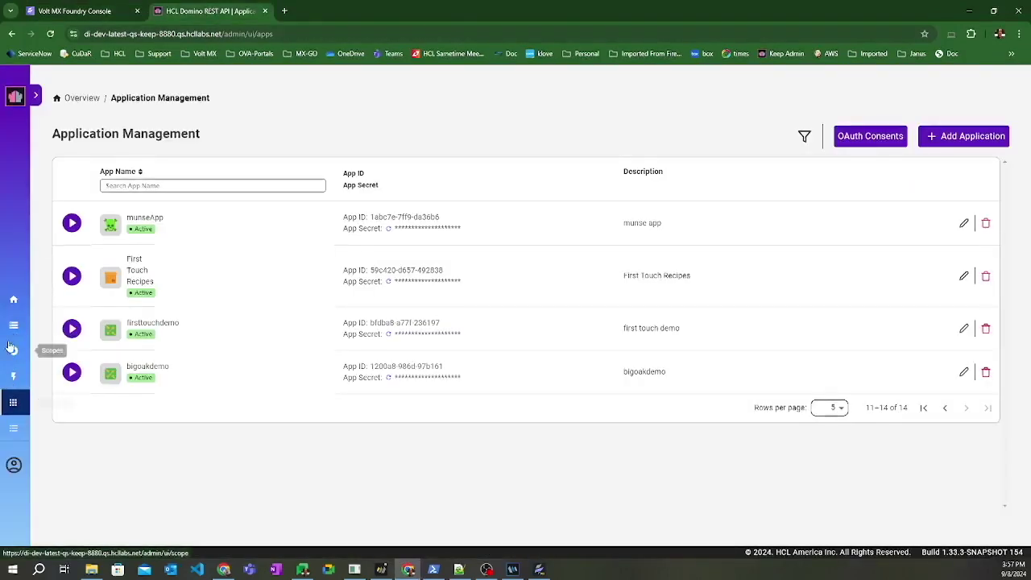
{"action": "left_click", "coordinate": [13, 299]}
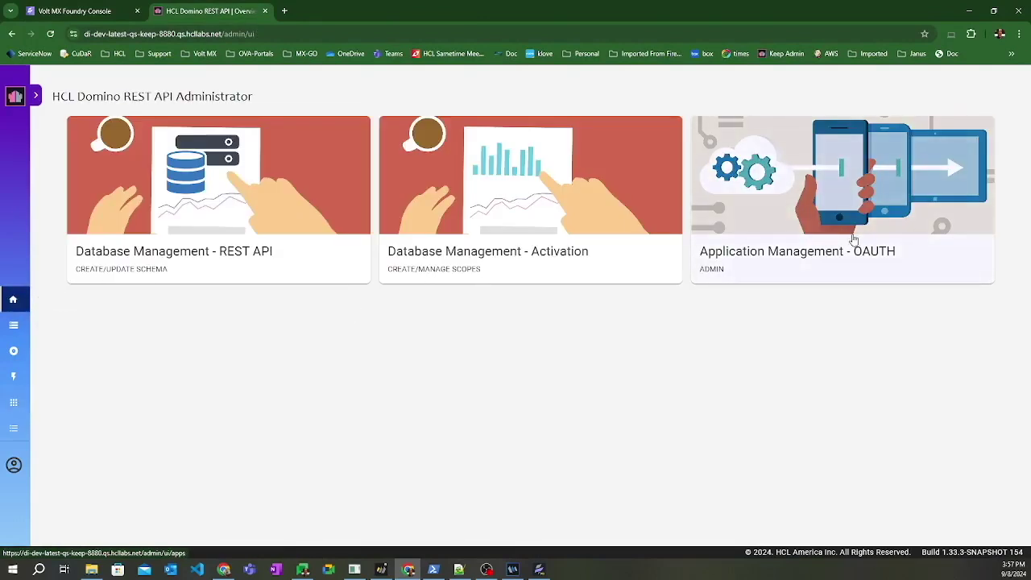
{"action": "left_click", "coordinate": [854, 240]}
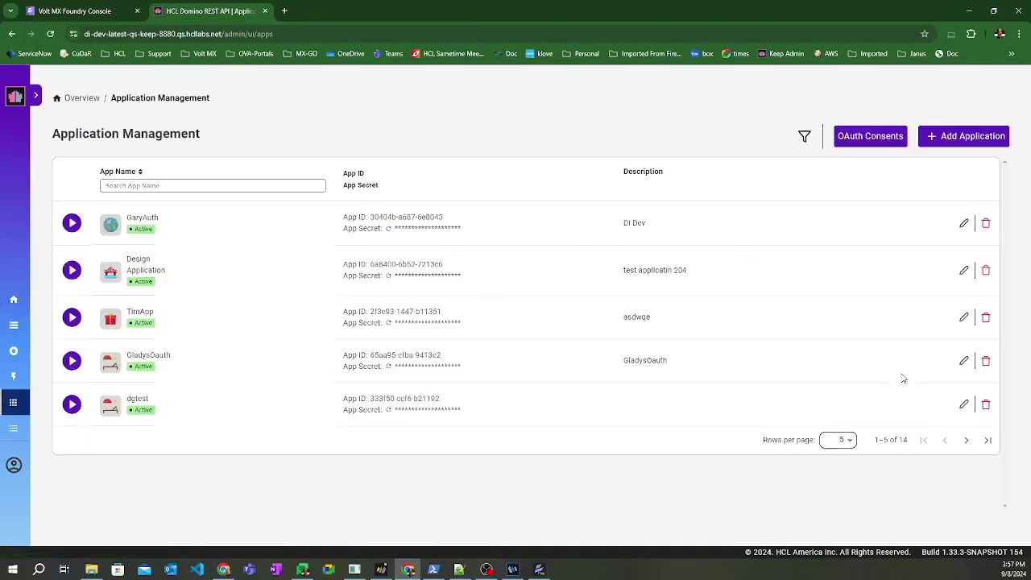
{"action": "left_click", "coordinate": [988, 439]}
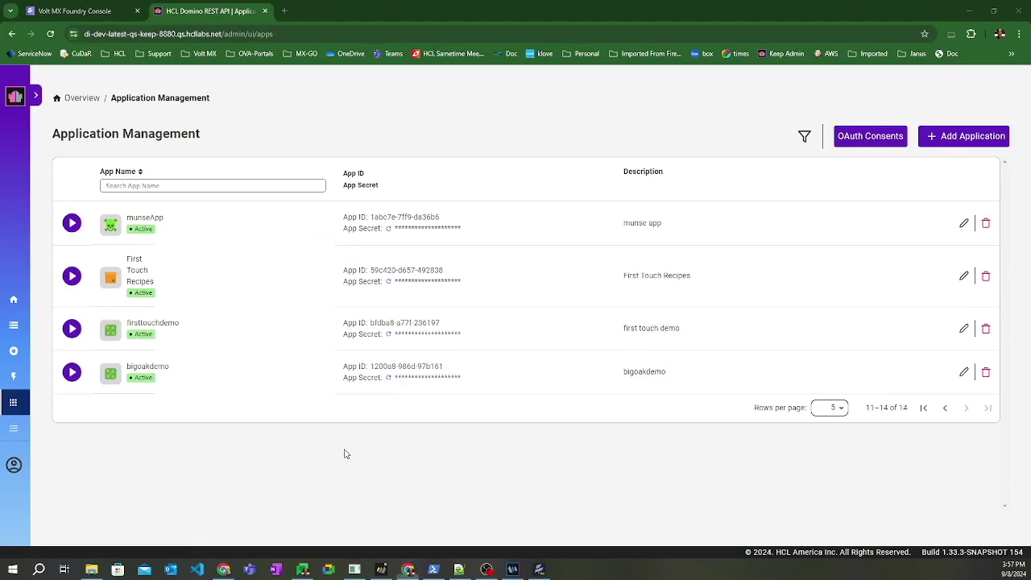
{"action": "key", "text": "alt+Tab"}
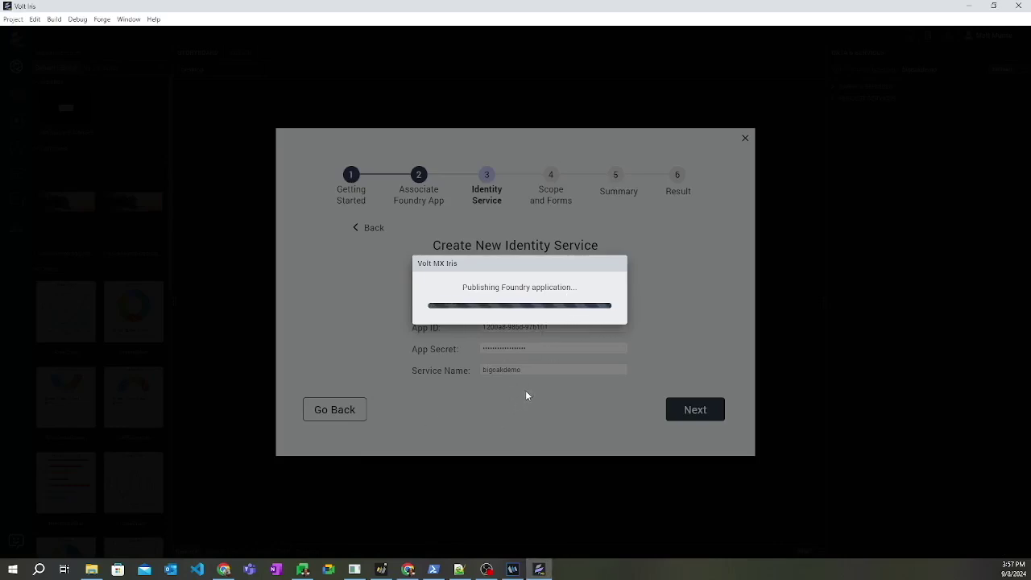
- Reload Foundry Console and test logging in through the MXGObigoakdemo identity service
{"action": "key", "text": "alt+Tab"}
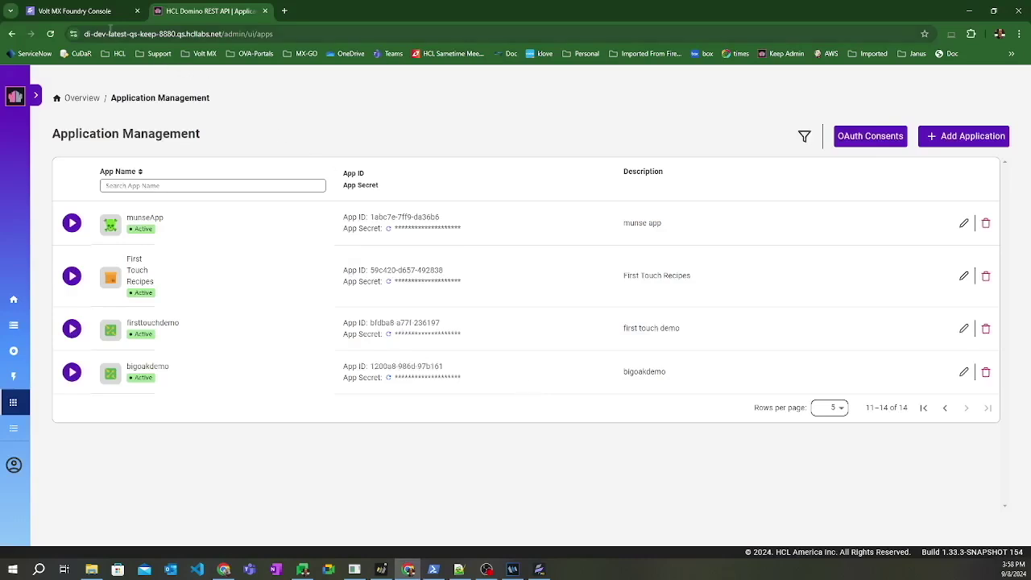
{"action": "left_click", "coordinate": [91, 14]}
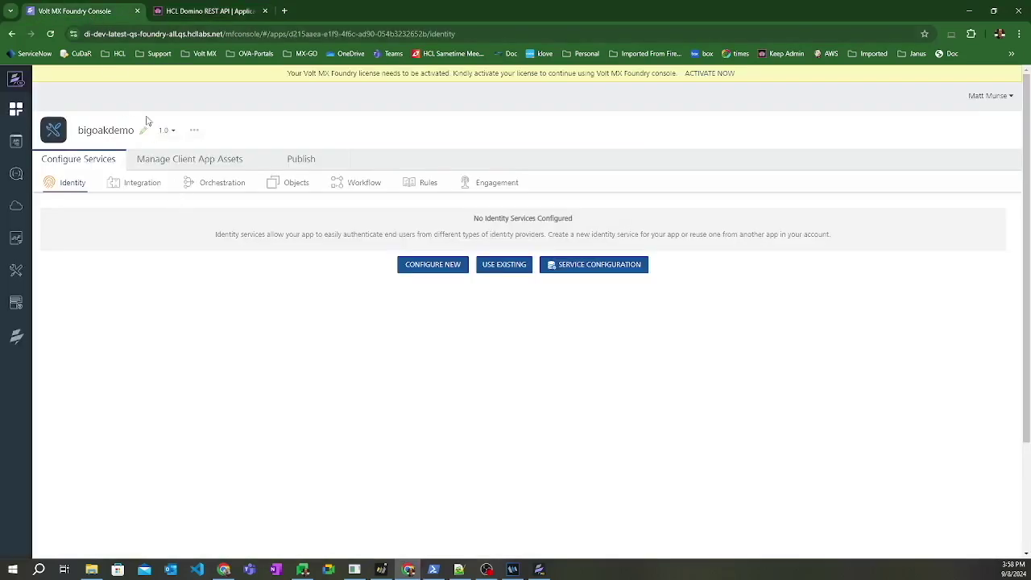
{"action": "left_click", "coordinate": [51, 34]}
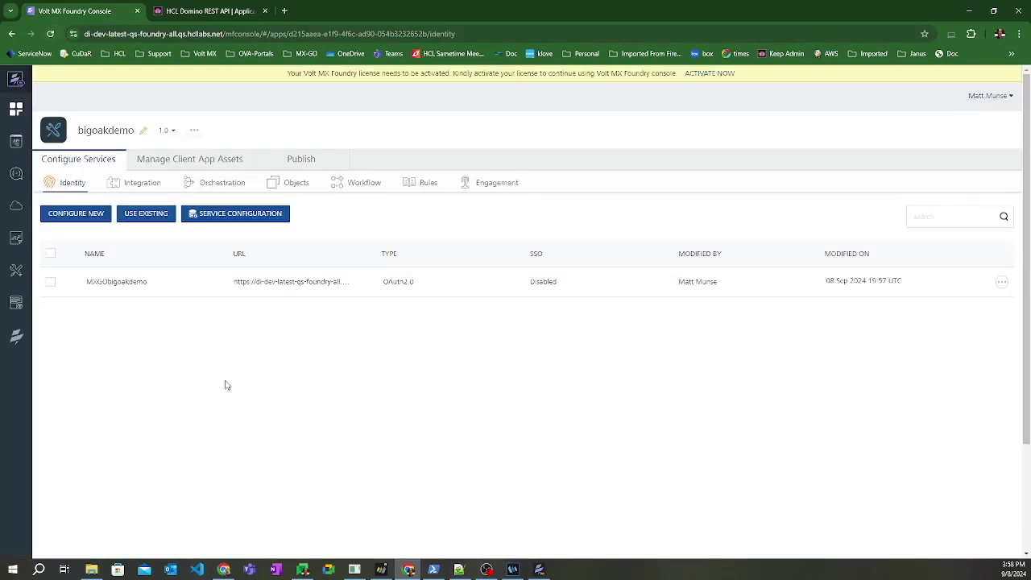
{"action": "left_click", "coordinate": [118, 283]}
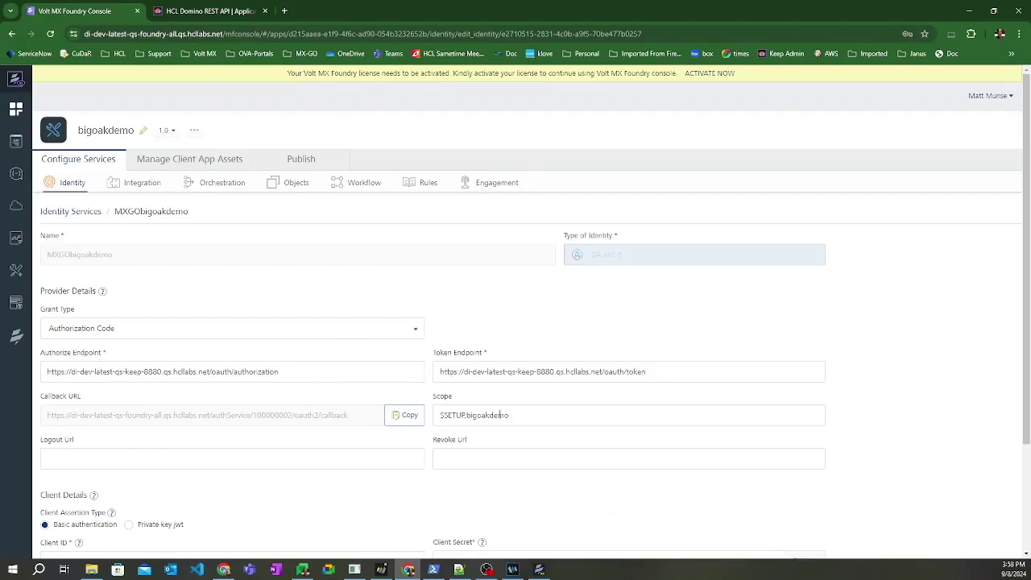
{"action": "scroll", "coordinate": [439, 422], "scroll_direction": "down", "scroll_amount": 3}
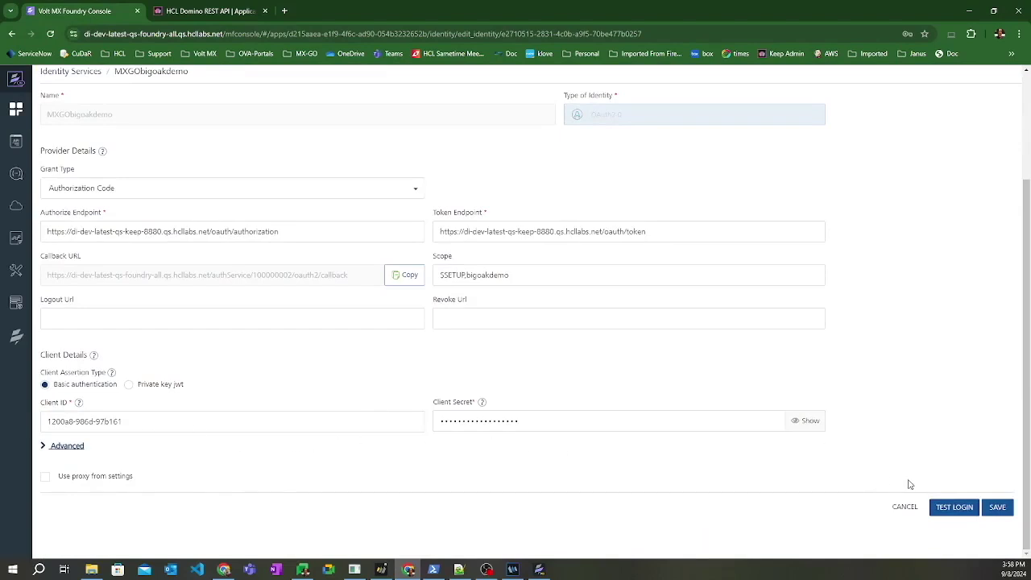
{"action": "left_click", "coordinate": [947, 510]}
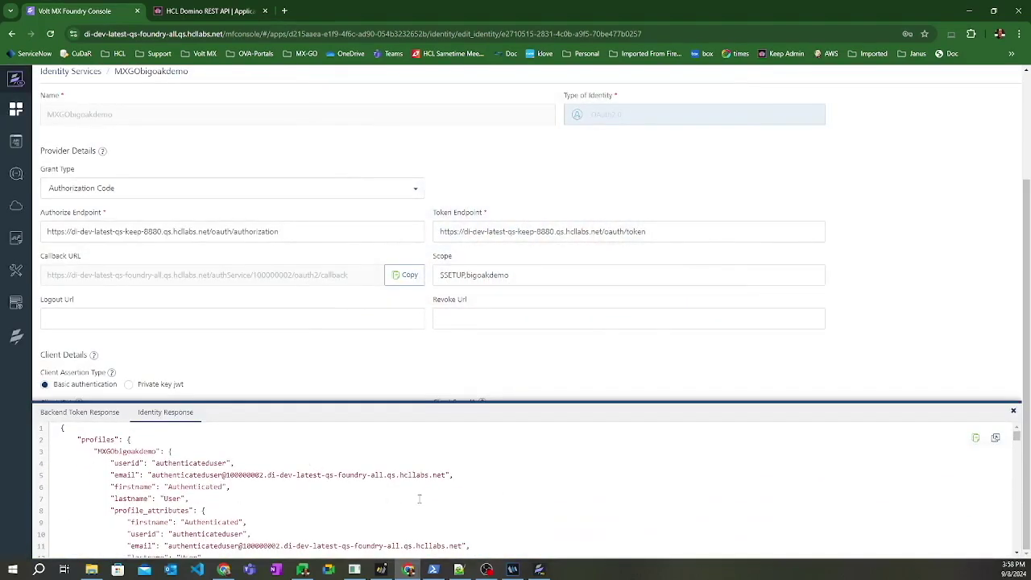
- Show the integration services listing MXGObigoakdemo (JSON) and MXGOXMLbigoakdemo (XML)
{"action": "scroll", "coordinate": [478, 489], "scroll_direction": "down", "scroll_amount": 4}
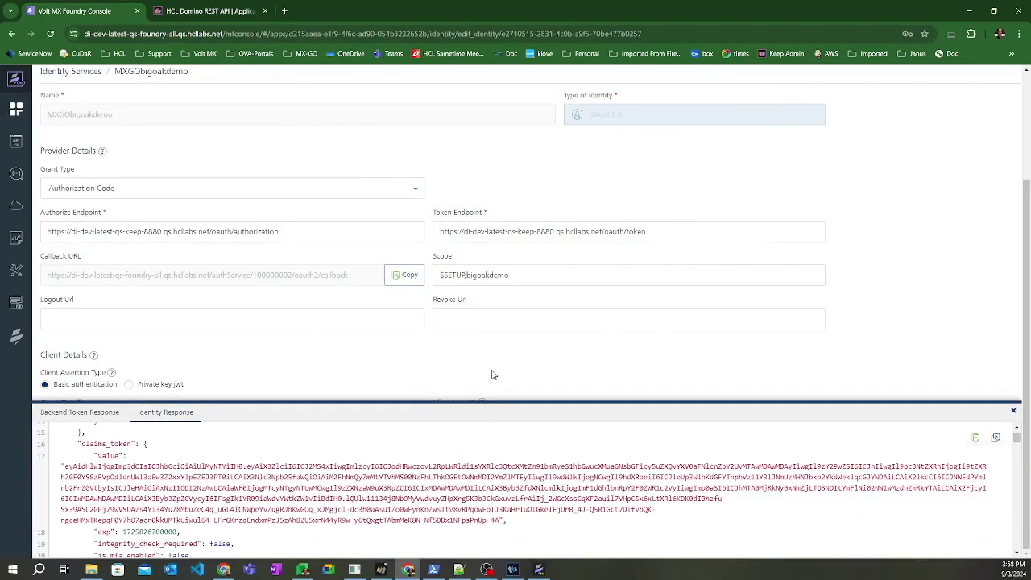
{"action": "scroll", "coordinate": [203, 198], "scroll_direction": "up", "scroll_amount": 2}
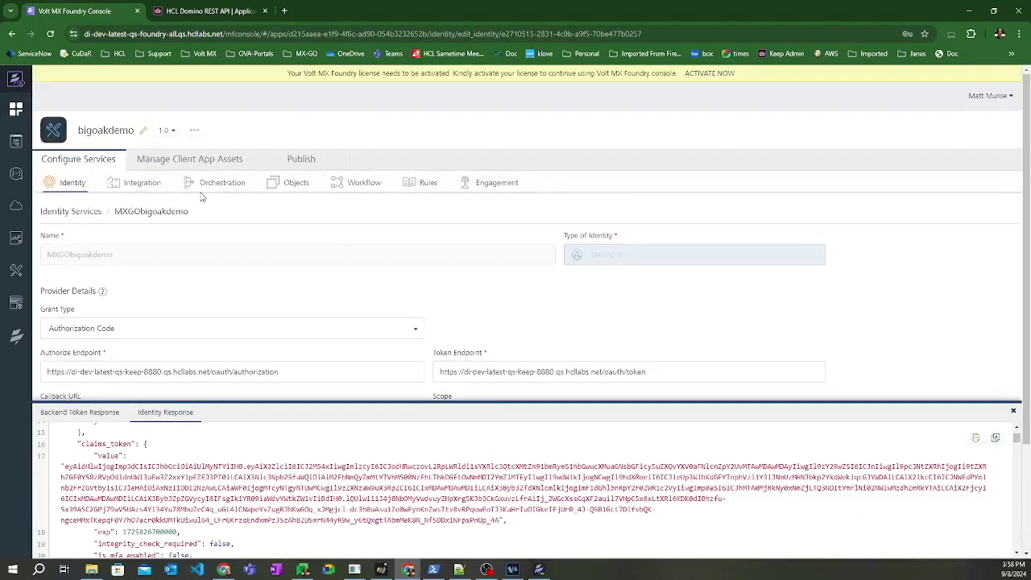
{"action": "left_click", "coordinate": [134, 182]}
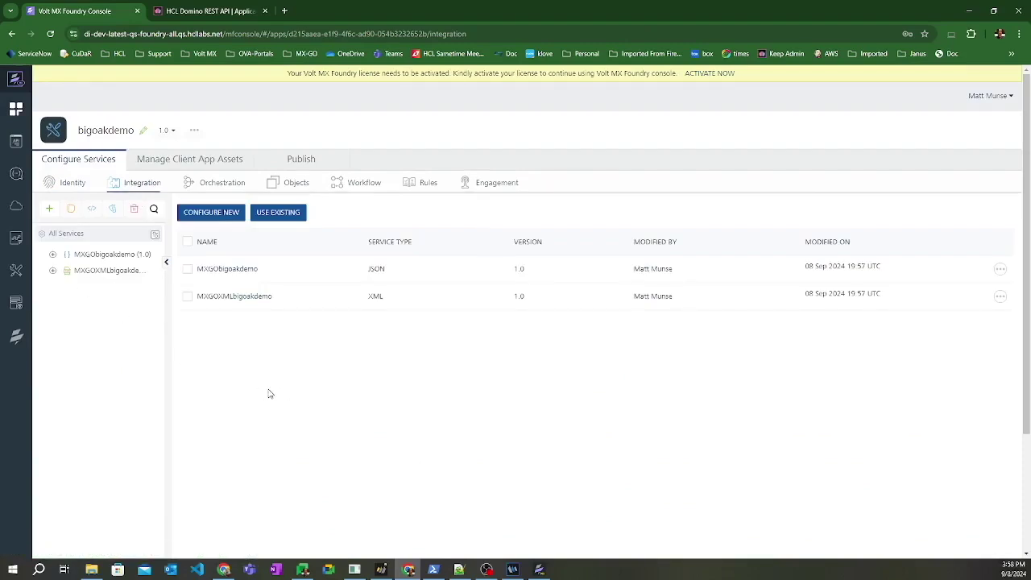
- Continue the Iris wizard and sign in to HCL Domino with the saved username
{"action": "key", "text": "alt+Tab"}
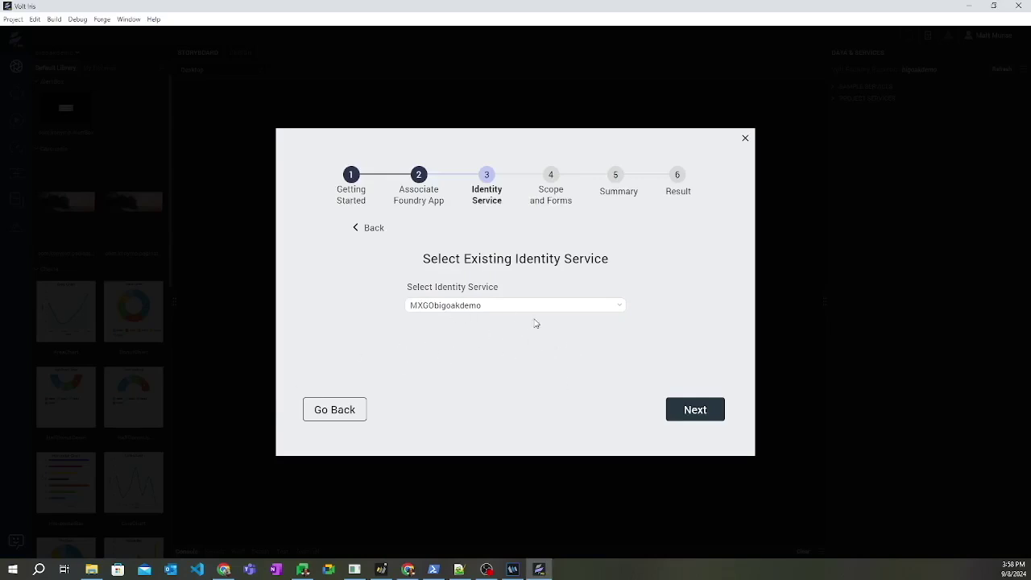
{"action": "left_click", "coordinate": [680, 413]}
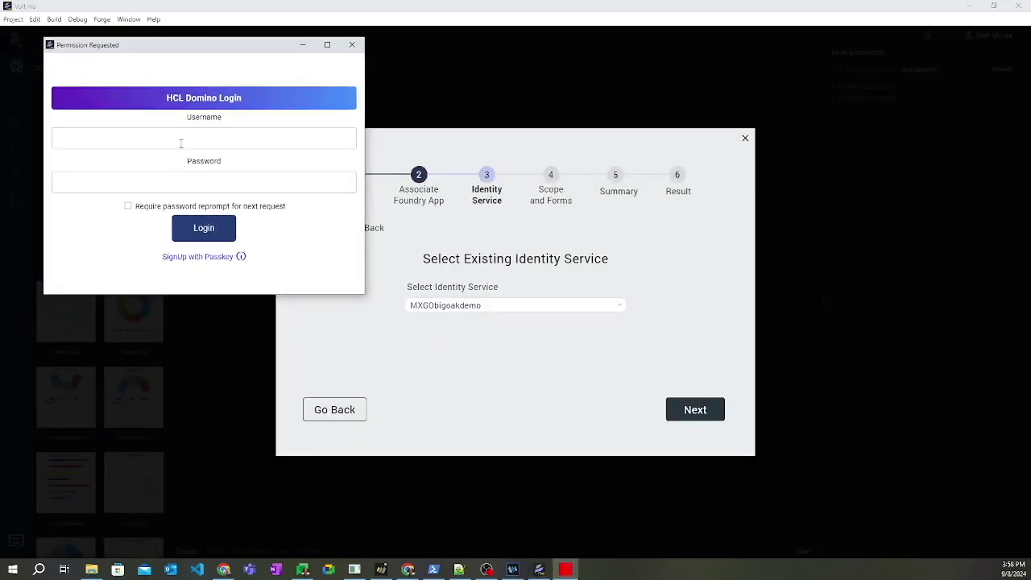
{"action": "left_click", "coordinate": [181, 143]}
{"action": "left_click", "coordinate": [149, 165]}
{"action": "left_click", "coordinate": [141, 178]}
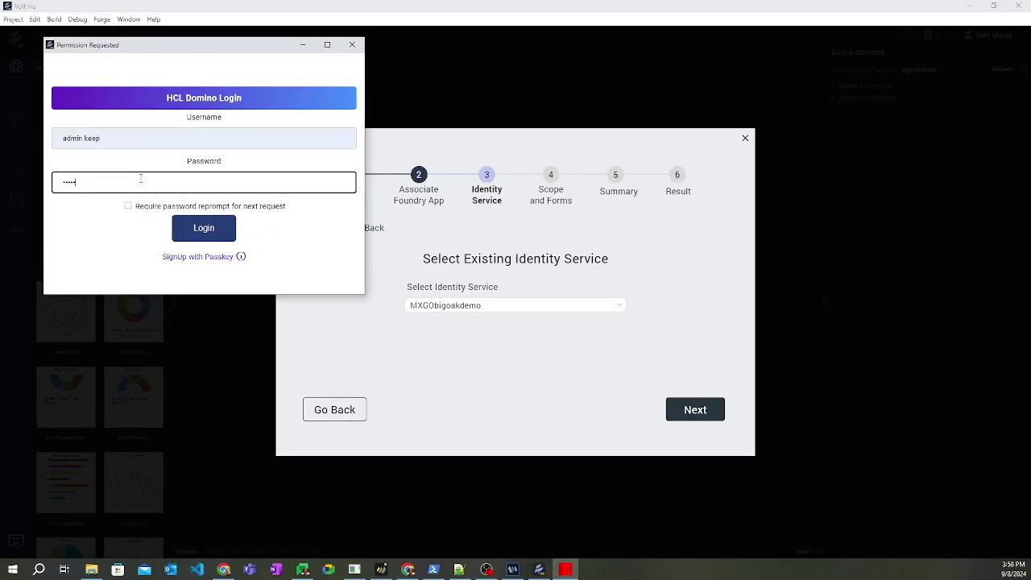
{"action": "key", "text": "Return"}
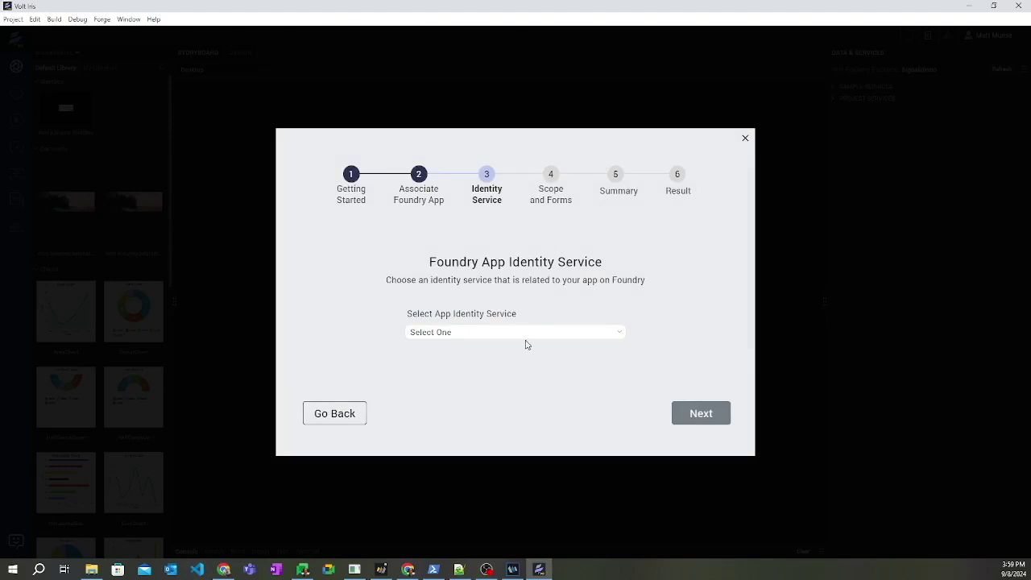
- Choose 'MXGObigoakdemo - used for DRAPI' as the identity service and advance to Scope and Forms
{"action": "left_click", "coordinate": [525, 335]}
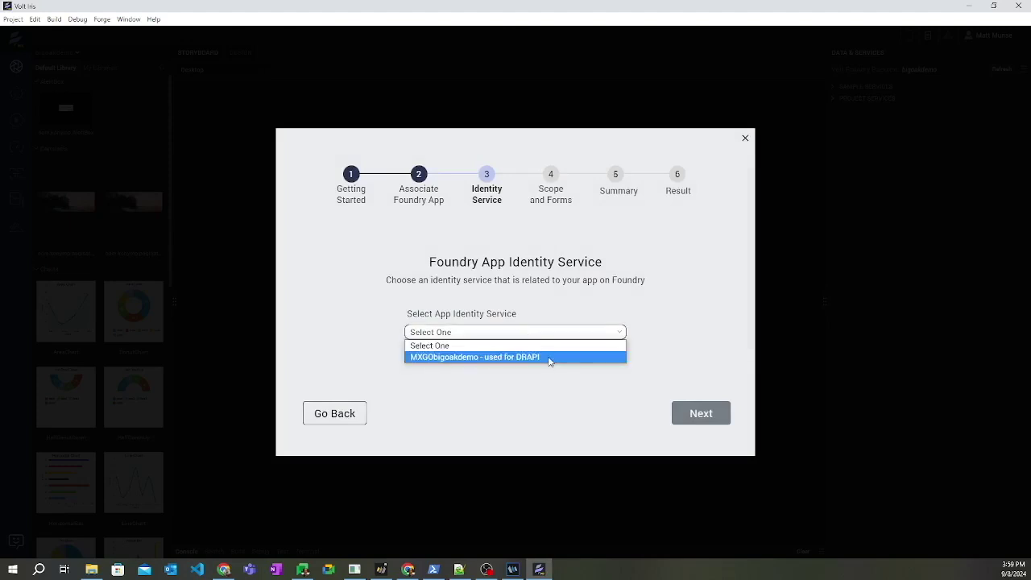
{"action": "left_click", "coordinate": [550, 360]}
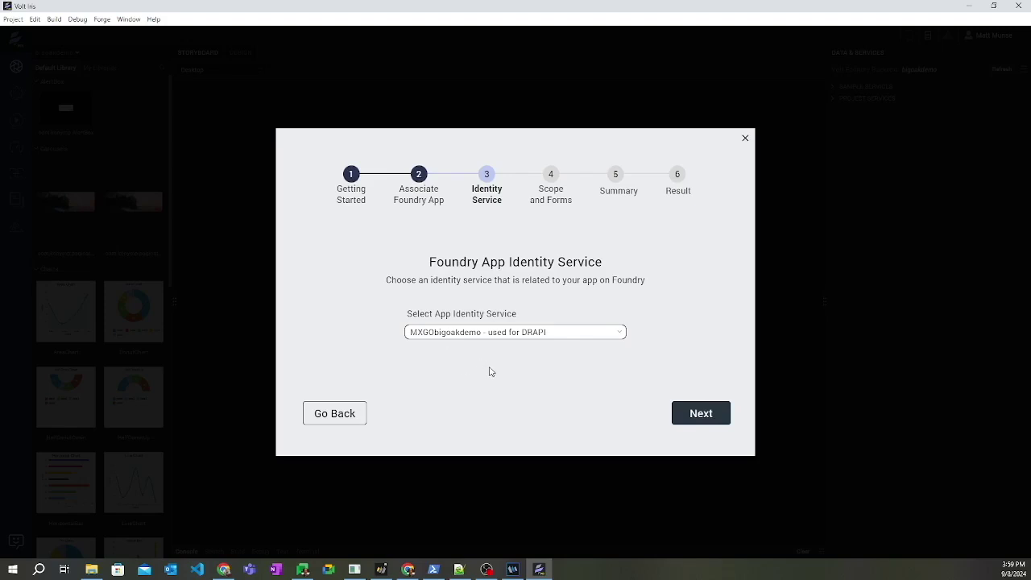
{"action": "left_click", "coordinate": [702, 414]}
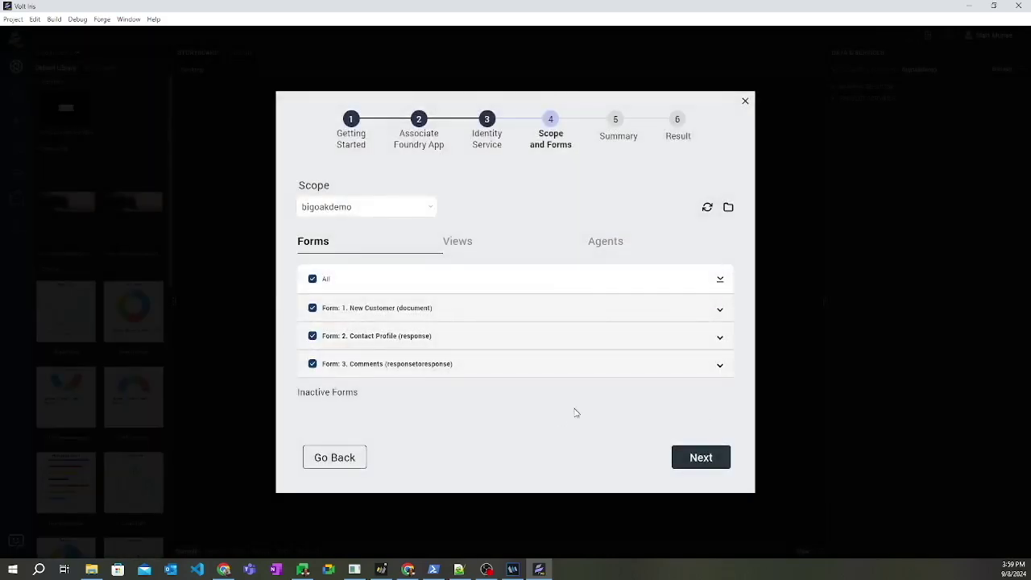
- Keep bigoakdemo as the scope and review Form 1's included fields and actions
{"action": "left_click", "coordinate": [430, 215]}
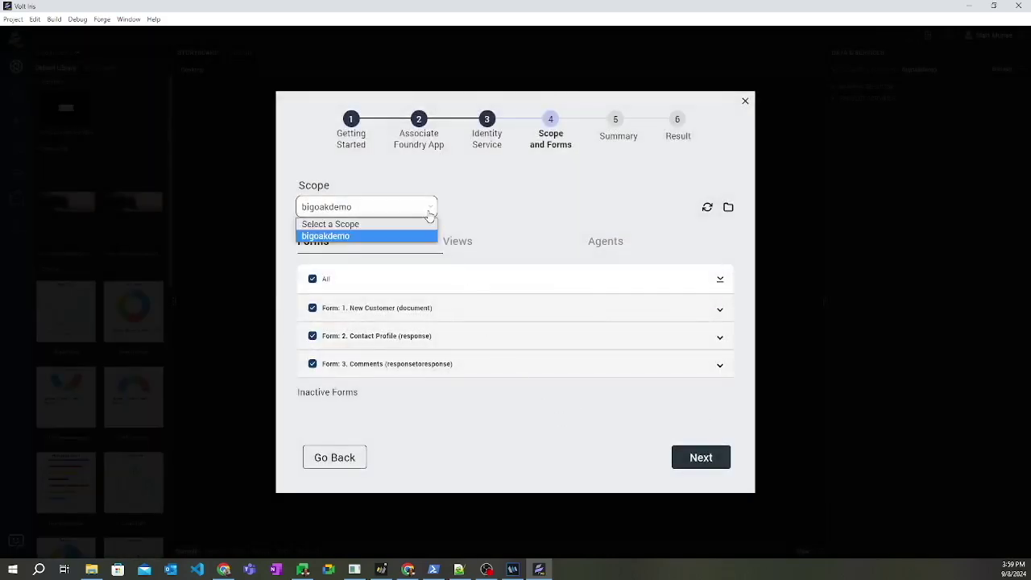
{"action": "left_click", "coordinate": [339, 238]}
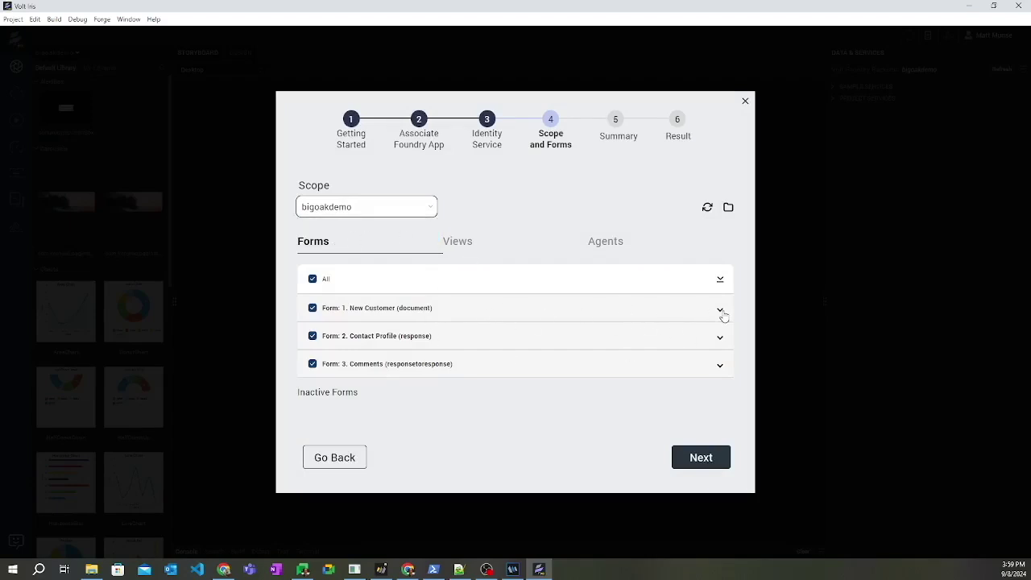
{"action": "left_click", "coordinate": [721, 311]}
{"action": "scroll", "coordinate": [450, 354], "scroll_direction": "down", "scroll_amount": 3}
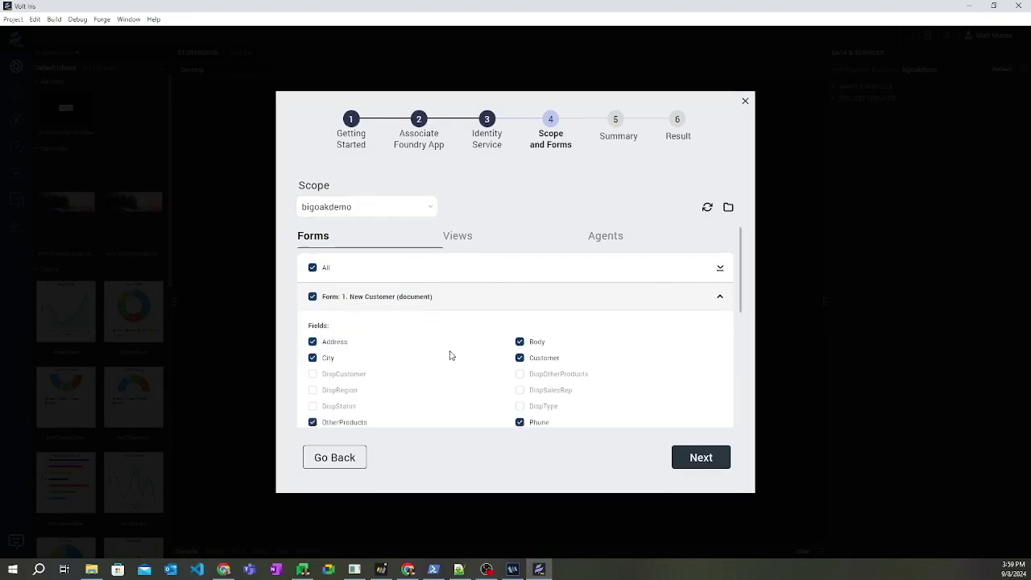
{"action": "scroll", "coordinate": [460, 363], "scroll_direction": "down", "scroll_amount": 2}
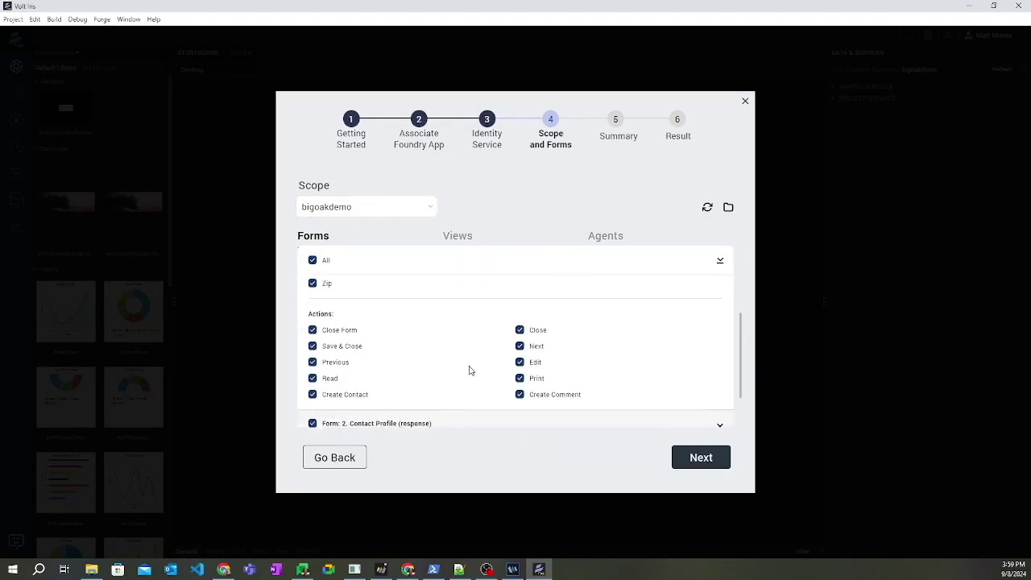
{"action": "scroll", "coordinate": [473, 372], "scroll_direction": "down", "scroll_amount": 2}
- Review the All Customers by Status view's actions and the agents, then advance to the summary
{"action": "left_click", "coordinate": [467, 239]}
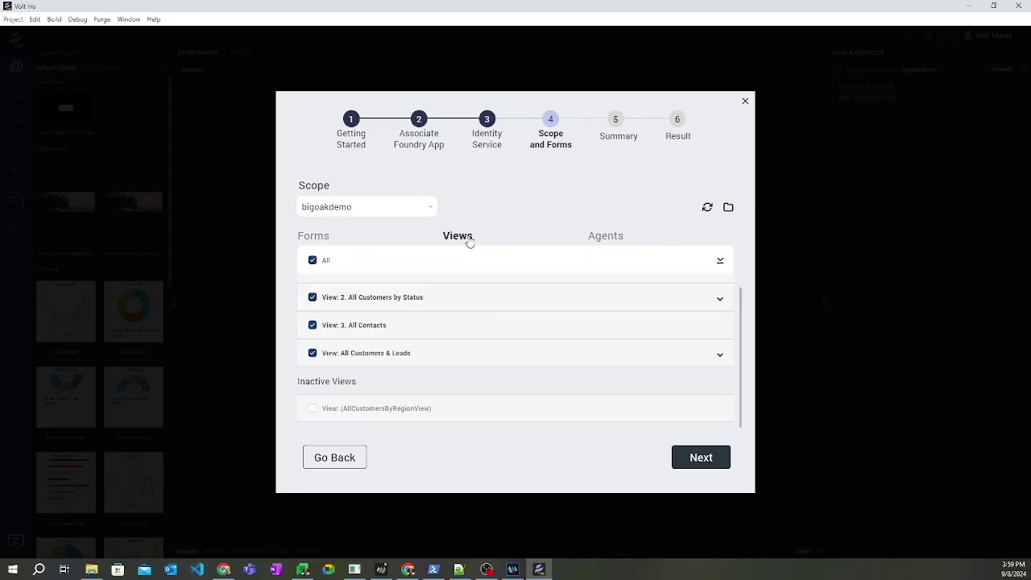
{"action": "left_click", "coordinate": [721, 298]}
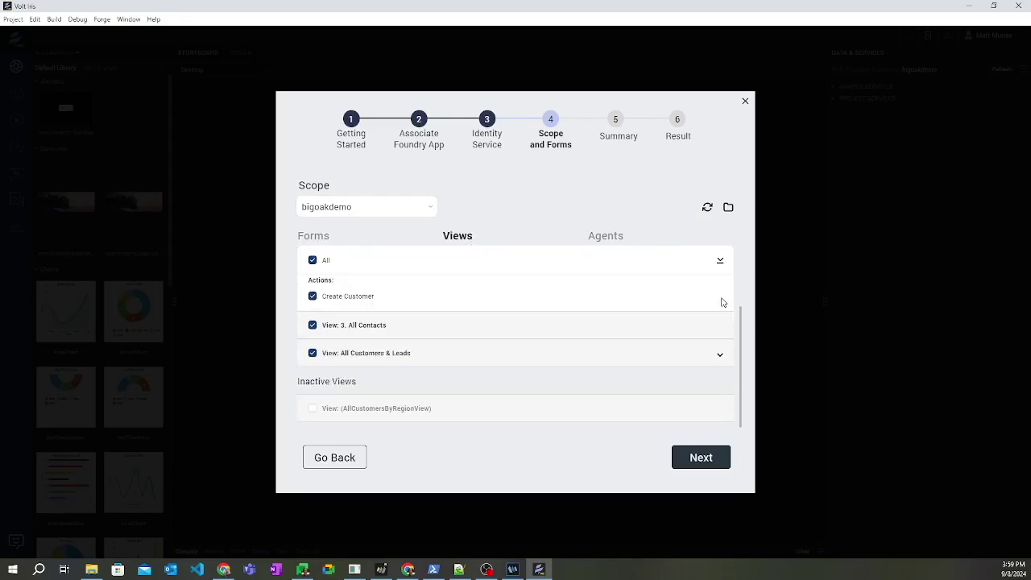
{"action": "scroll", "coordinate": [649, 319], "scroll_direction": "down", "scroll_amount": 2}
{"action": "scroll", "coordinate": [563, 357], "scroll_direction": "up", "scroll_amount": 3}
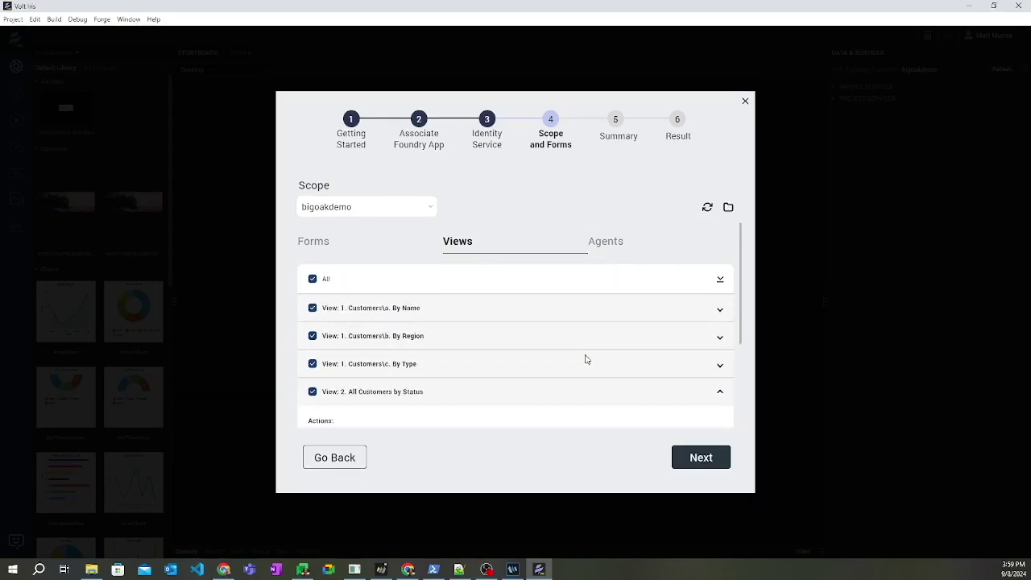
{"action": "left_click", "coordinate": [608, 249]}
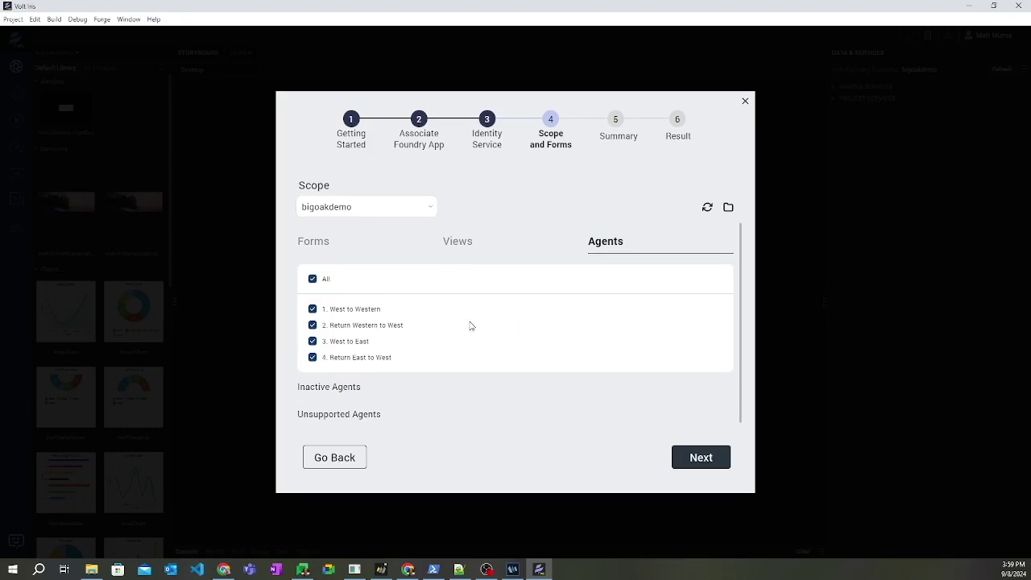
{"action": "left_click", "coordinate": [693, 464]}
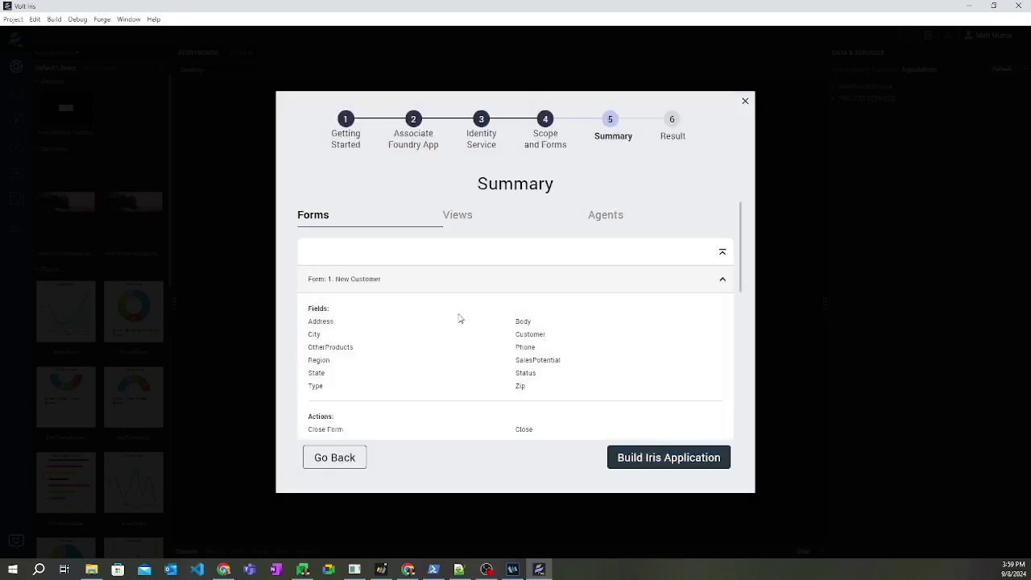
- Review the summary's views and agents, then build the Iris application, overwriting existing forms
{"action": "left_click", "coordinate": [459, 225]}
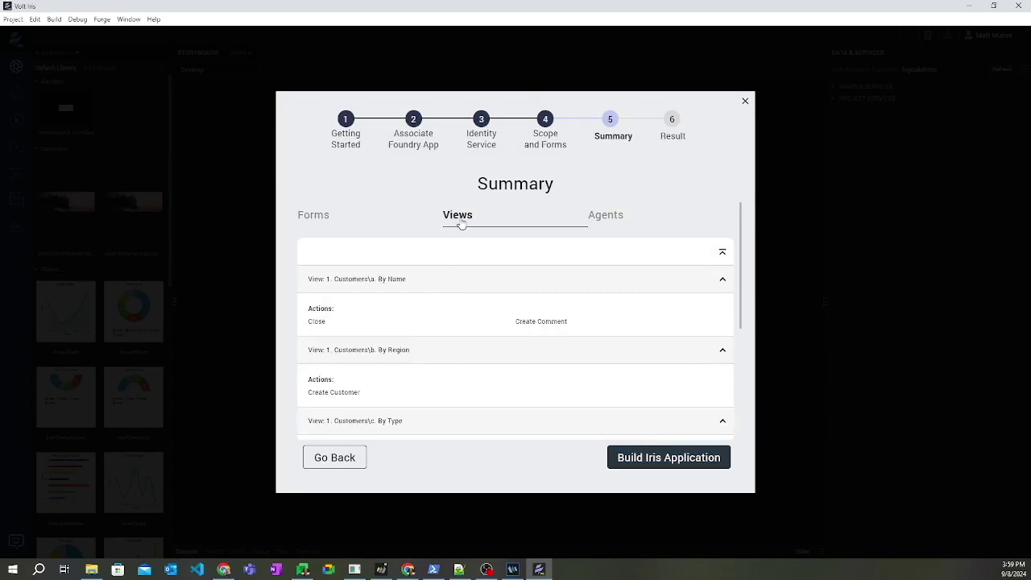
{"action": "left_click", "coordinate": [598, 221]}
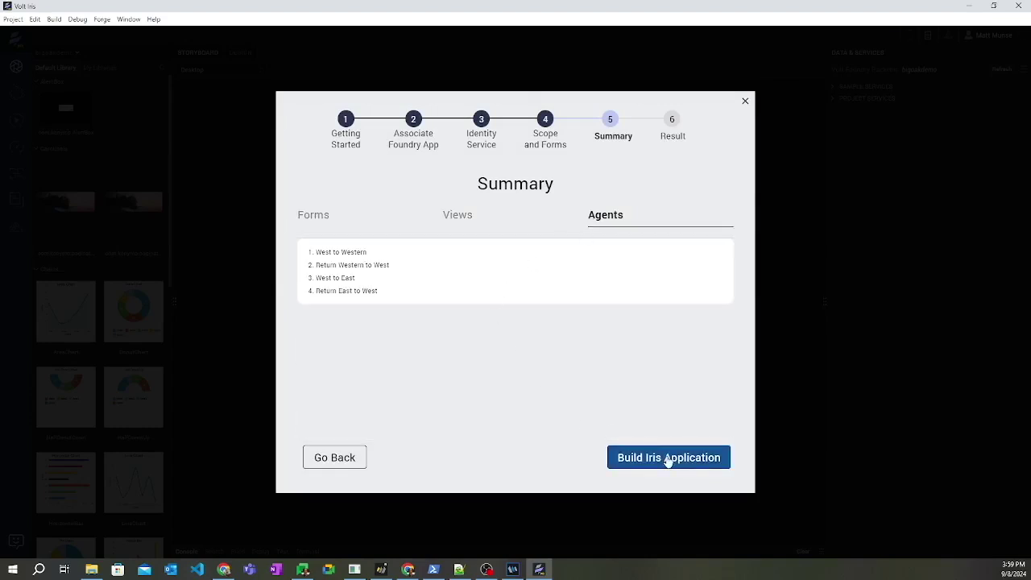
{"action": "left_click", "coordinate": [667, 458]}
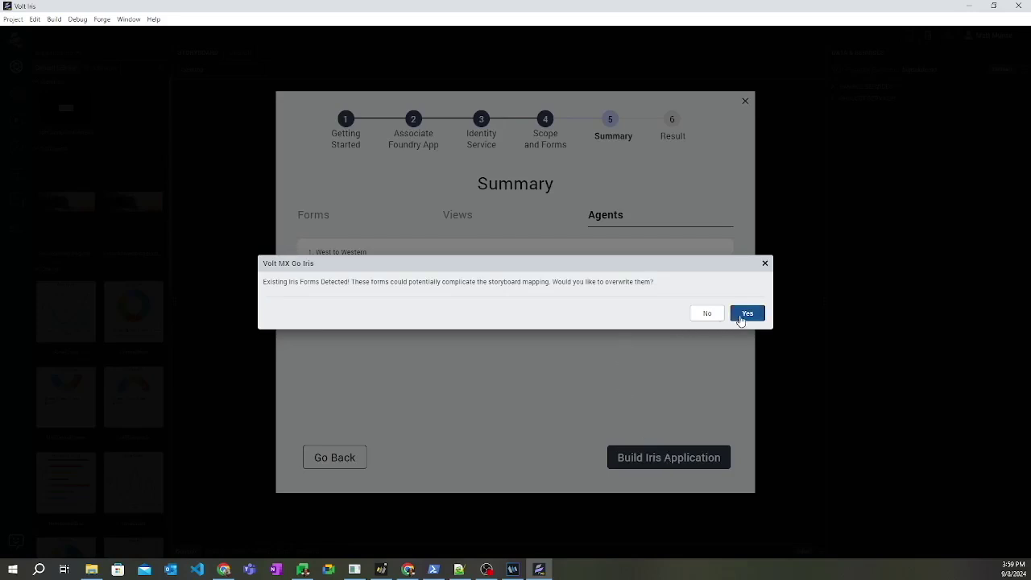
{"action": "left_click", "coordinate": [740, 314]}
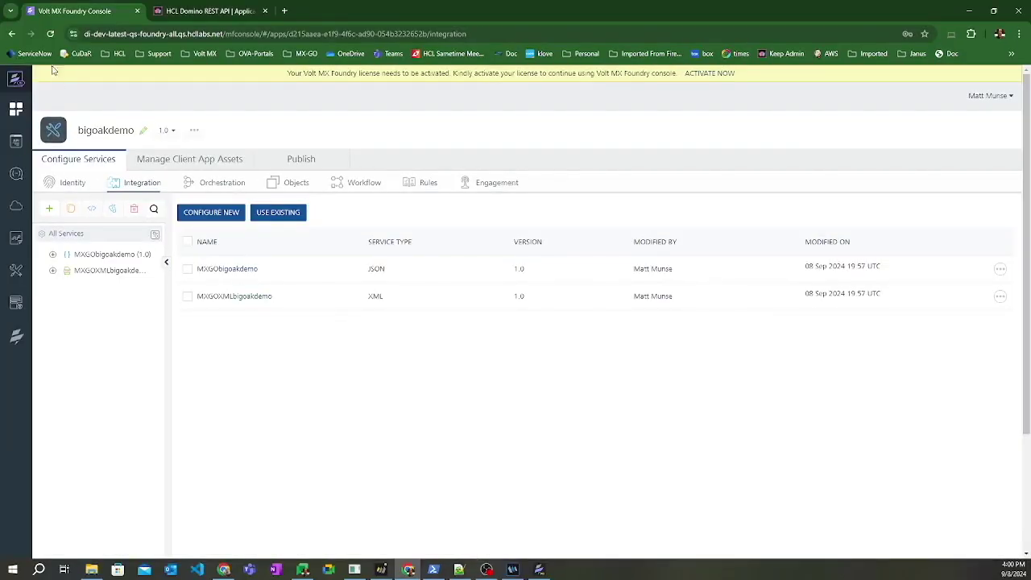
- Inspect the Domino object service's mapping of objects to forms and views, then return to Iris
{"action": "left_click", "coordinate": [295, 184]}
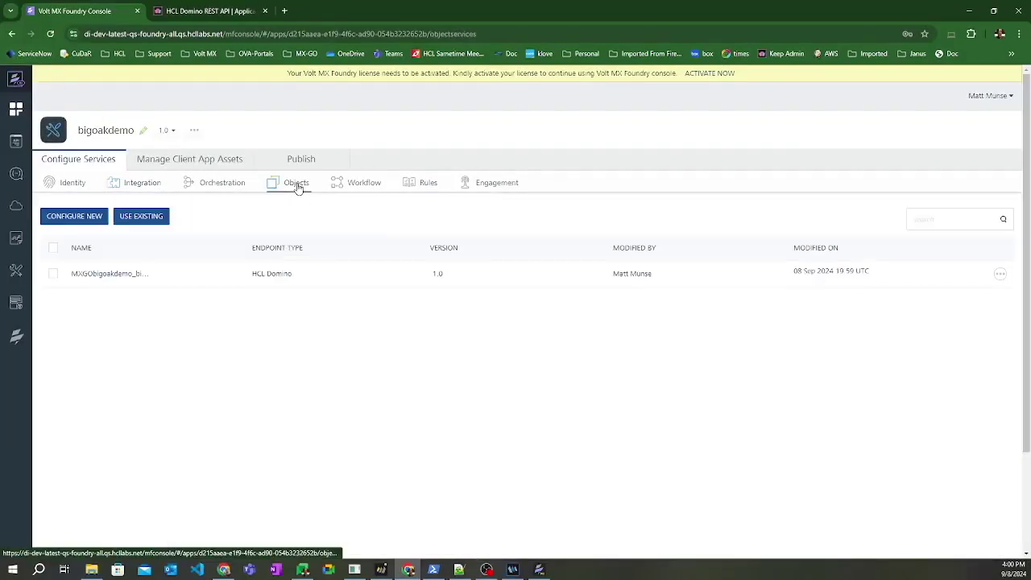
{"action": "left_click", "coordinate": [108, 275]}
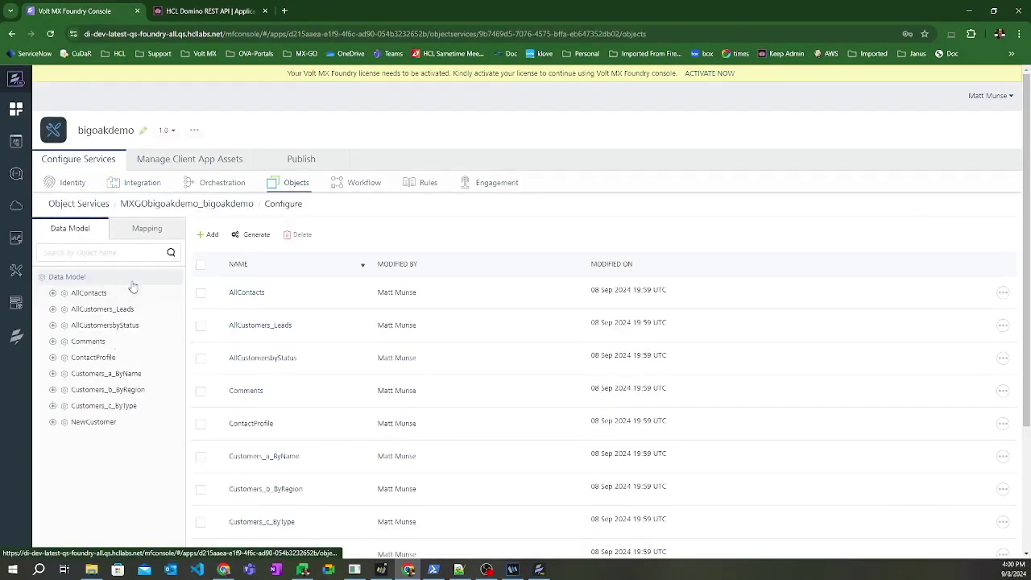
{"action": "left_click", "coordinate": [148, 233]}
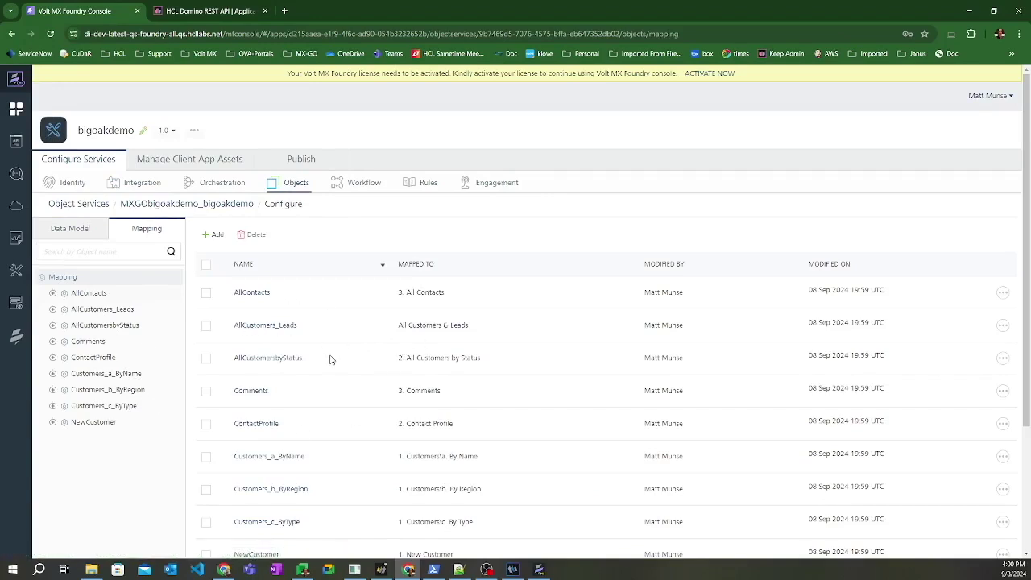
{"action": "key", "text": "alt+Tab"}
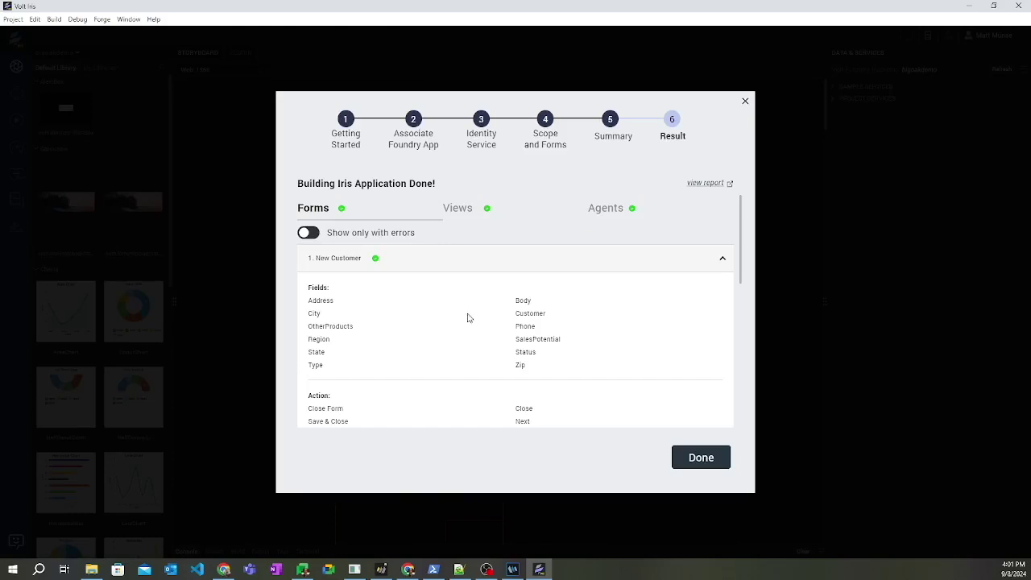
- Check the views and agents build results, close them, and scroll the storyboard to the Dashboard and Login forms
{"action": "left_click", "coordinate": [459, 210]}
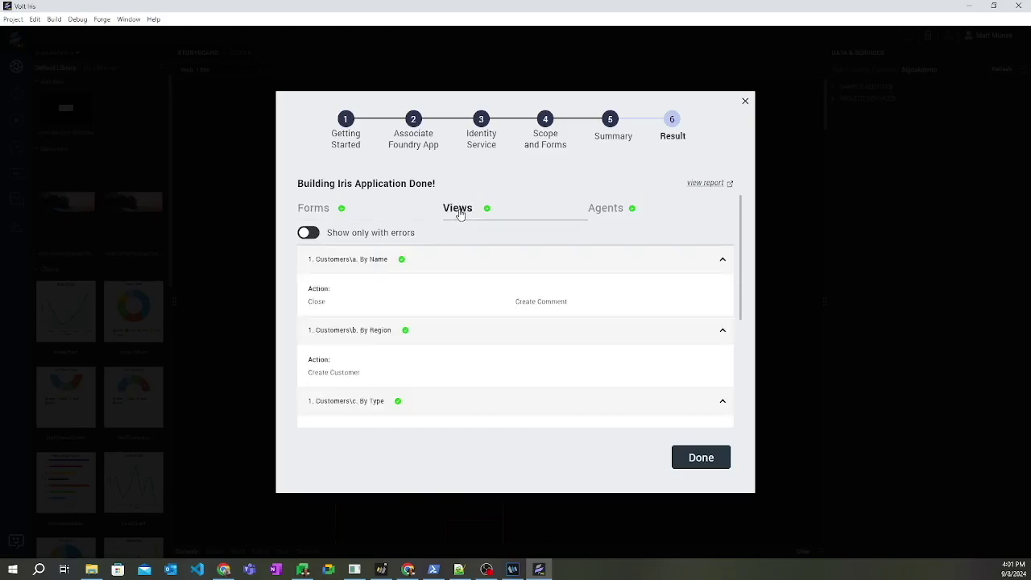
{"action": "left_click", "coordinate": [599, 212]}
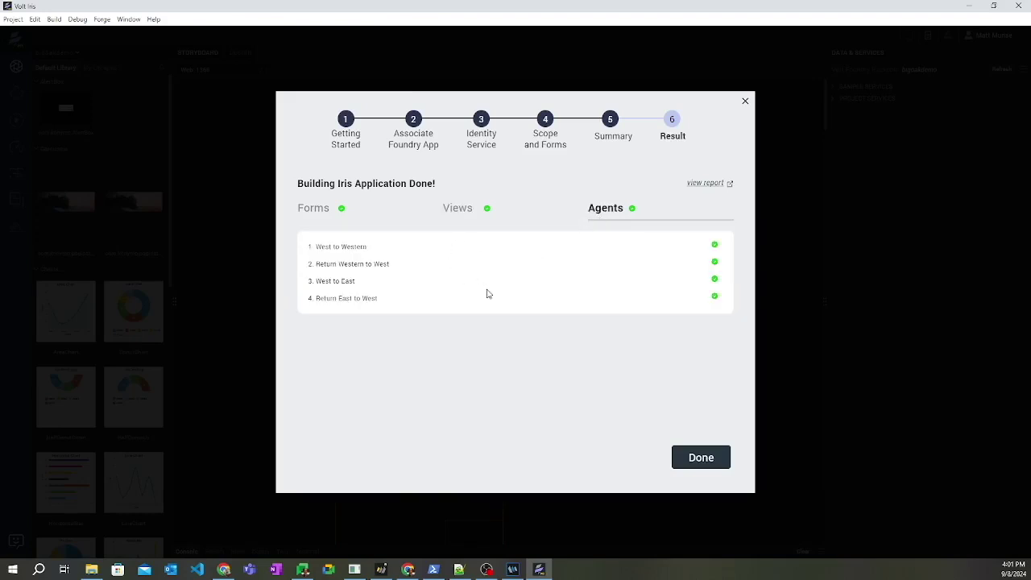
{"action": "left_click", "coordinate": [699, 458]}
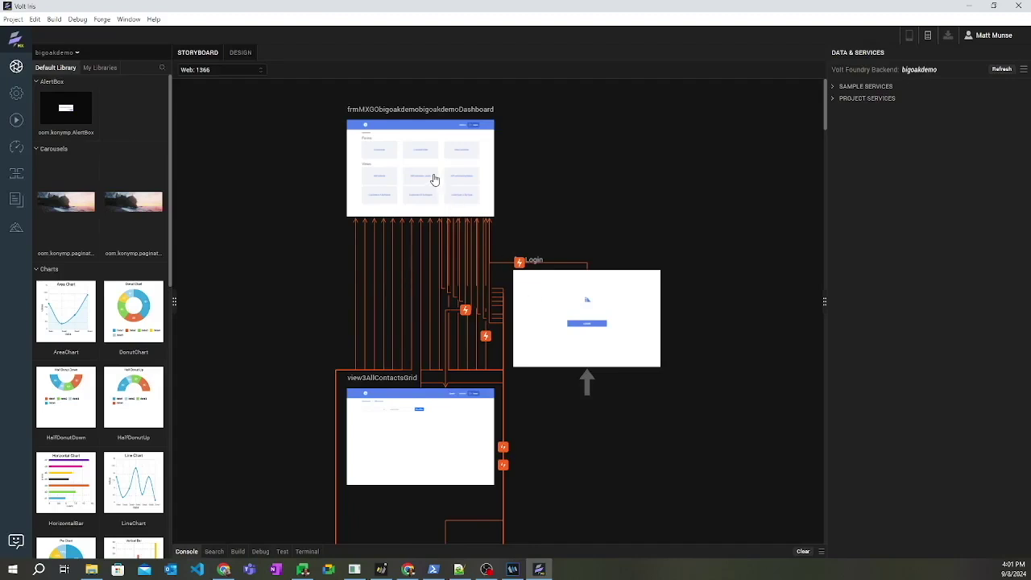
{"action": "scroll", "coordinate": [427, 394], "scroll_direction": "down", "scroll_amount": 3}
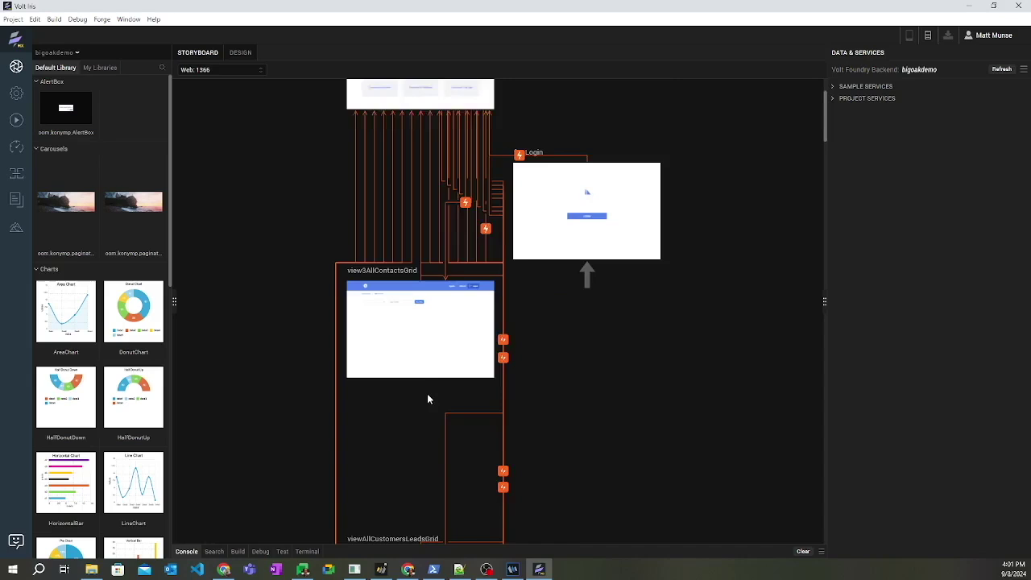
{"action": "scroll", "coordinate": [427, 290], "scroll_direction": "down", "scroll_amount": 1}
{"action": "scroll", "coordinate": [427, 290], "scroll_direction": "down", "scroll_amount": 1}
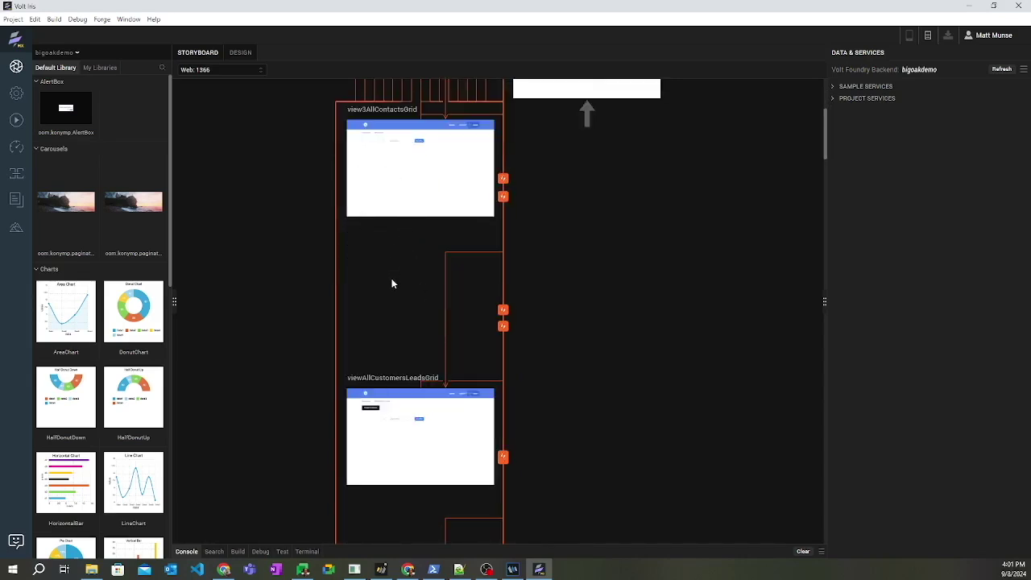
{"action": "scroll", "coordinate": [403, 284], "scroll_direction": "down", "scroll_amount": 5}
{"action": "scroll", "coordinate": [430, 288], "scroll_direction": "down", "scroll_amount": 9}
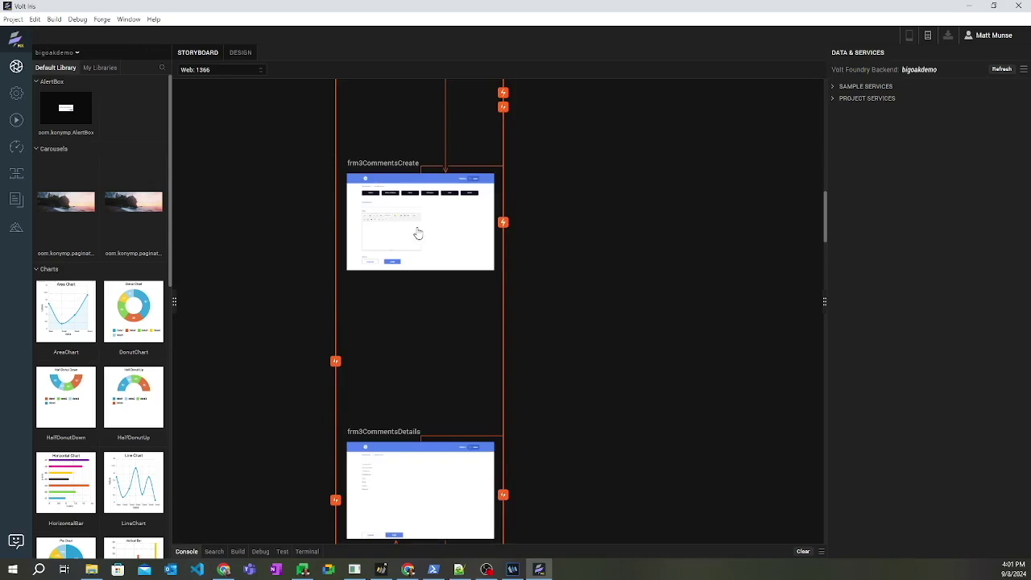
{"action": "scroll", "coordinate": [423, 336], "scroll_direction": "up", "scroll_amount": 8}
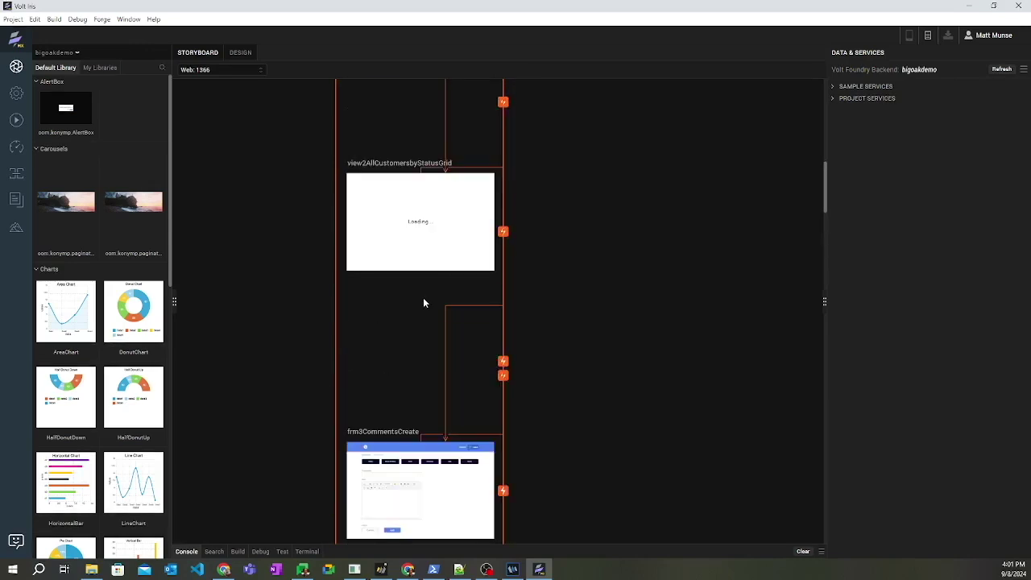
{"action": "scroll", "coordinate": [425, 302], "scroll_direction": "up", "scroll_amount": 4}
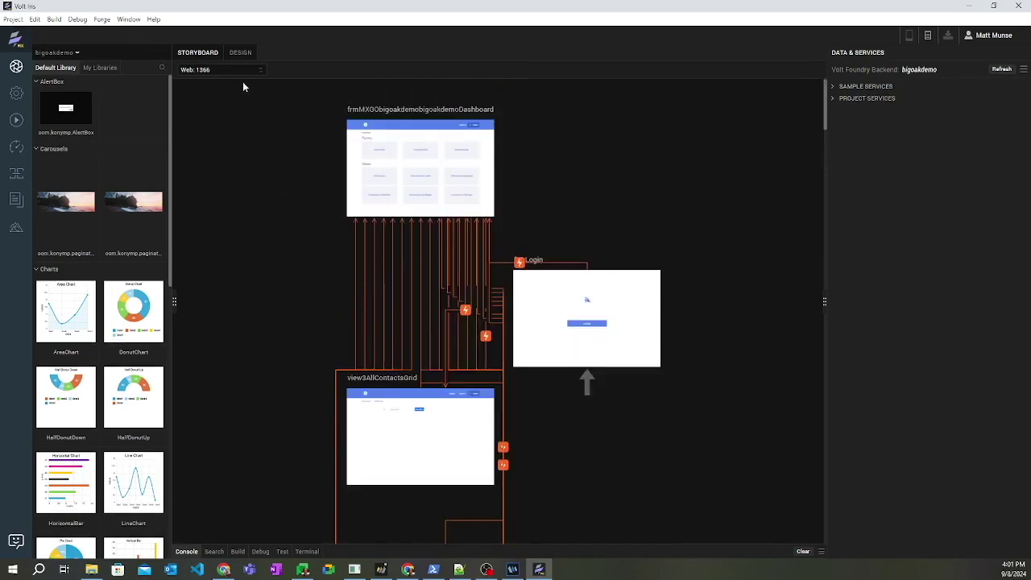
- In Design view, open the Dashboard form and then the generated frm3CommentsCreate form
{"action": "left_click", "coordinate": [241, 55]}
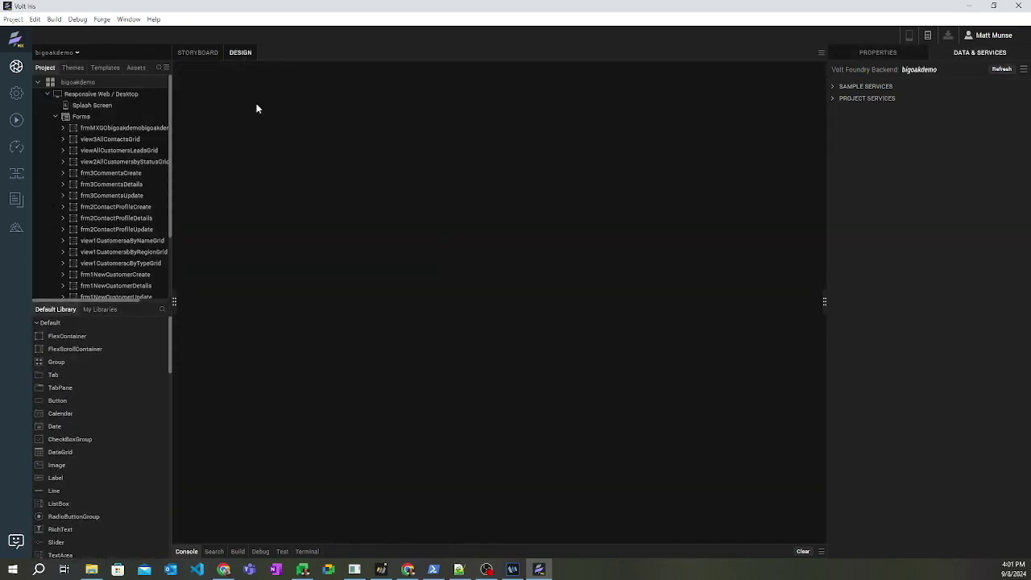
{"action": "double_click", "coordinate": [111, 129]}
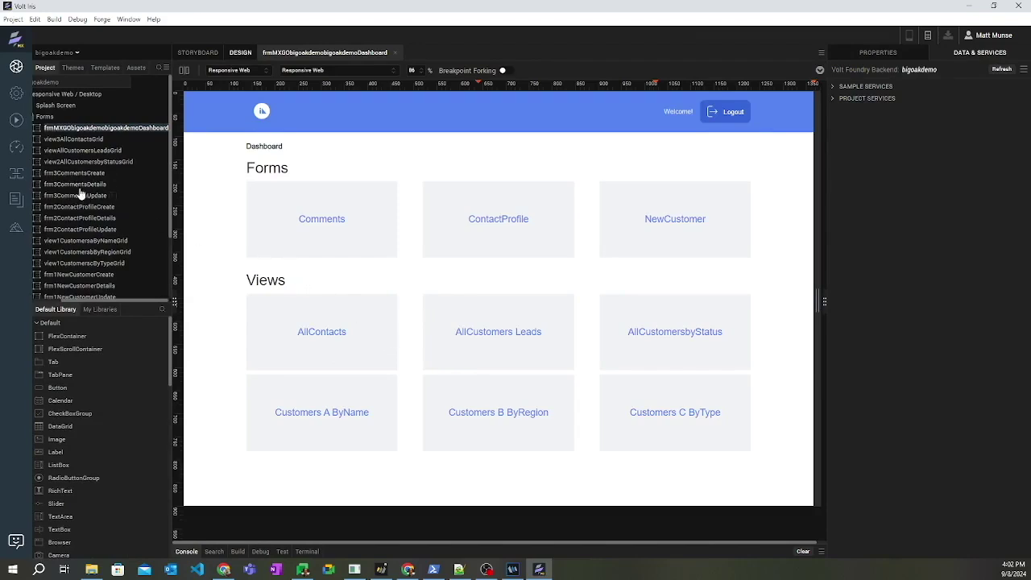
{"action": "left_click", "coordinate": [78, 175]}
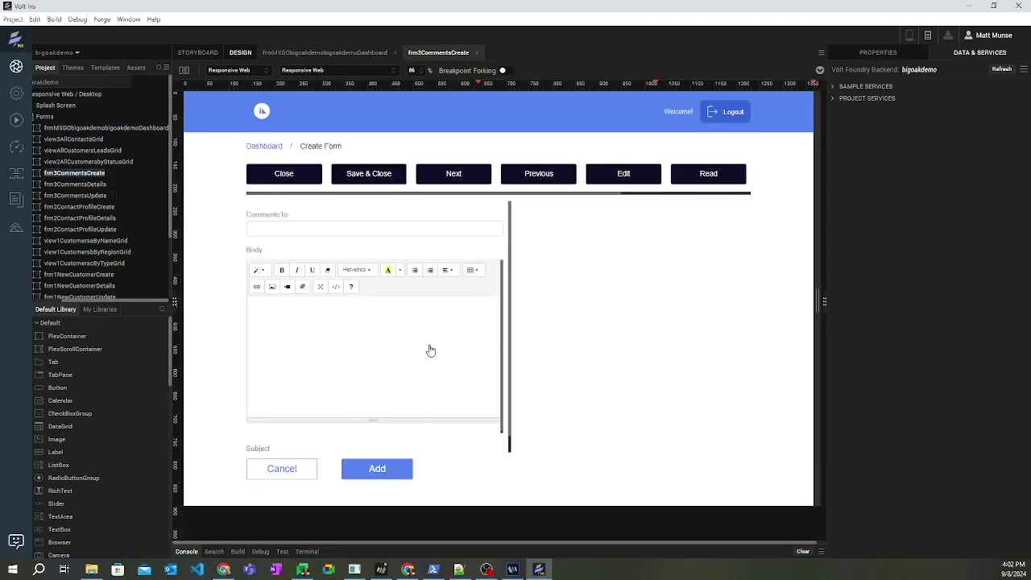
{"action": "left_click", "coordinate": [54, 19]}
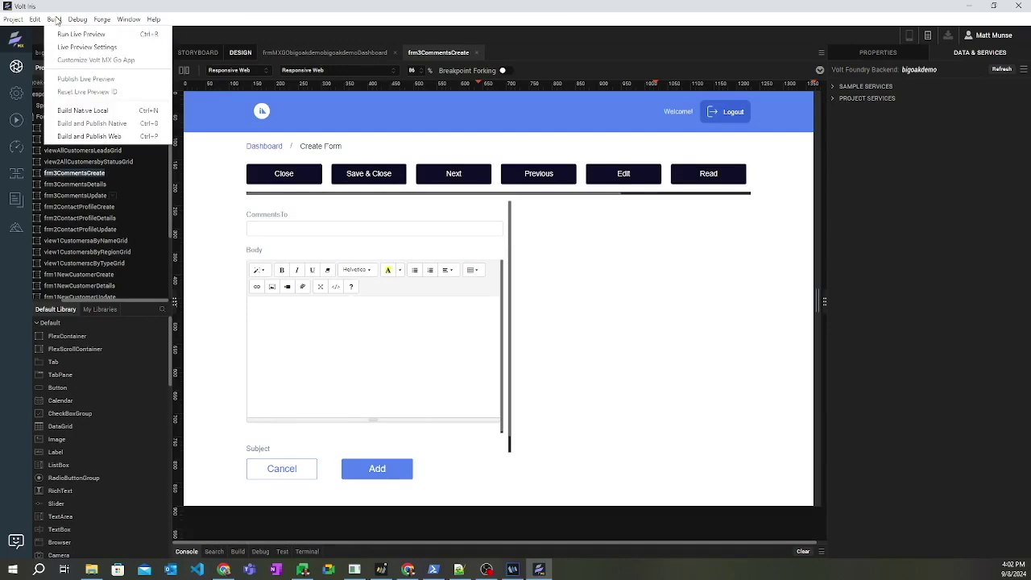
- Run a Clean Preview live build of bigoakdemo and check the console for finished code generation
{"action": "left_click", "coordinate": [74, 46]}
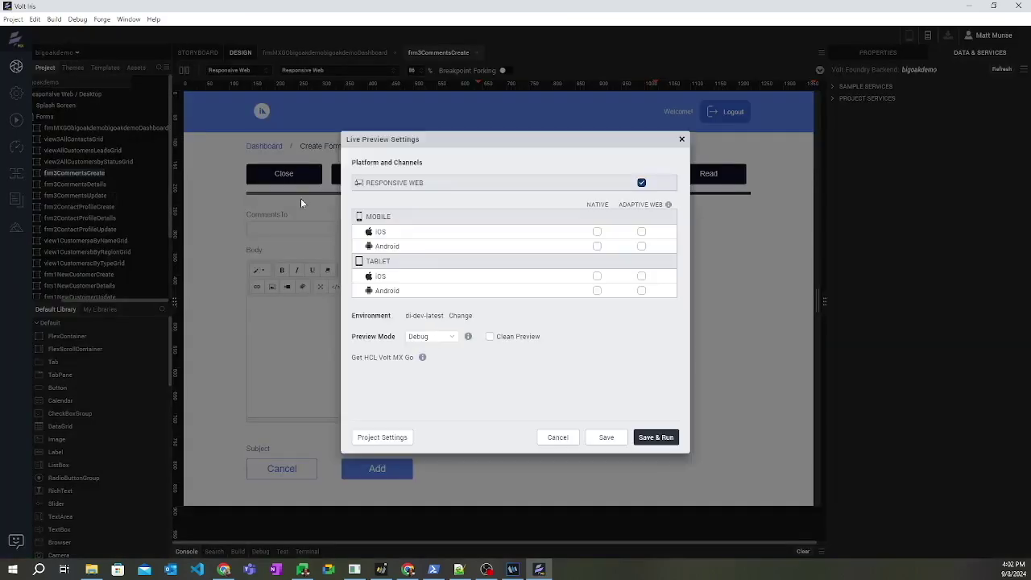
{"action": "left_click", "coordinate": [491, 338]}
{"action": "left_click", "coordinate": [656, 438]}
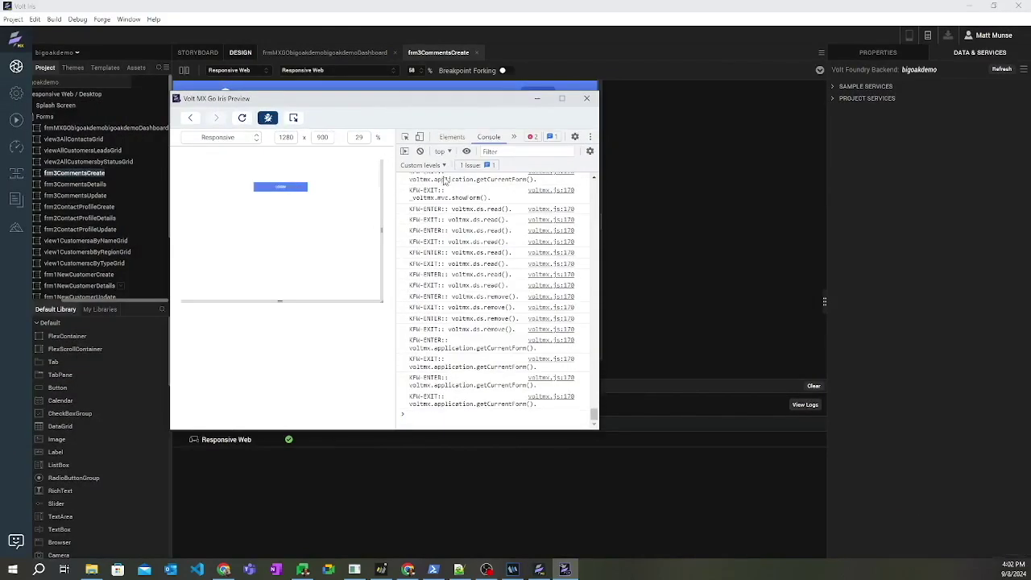
{"action": "left_click", "coordinate": [592, 104]}
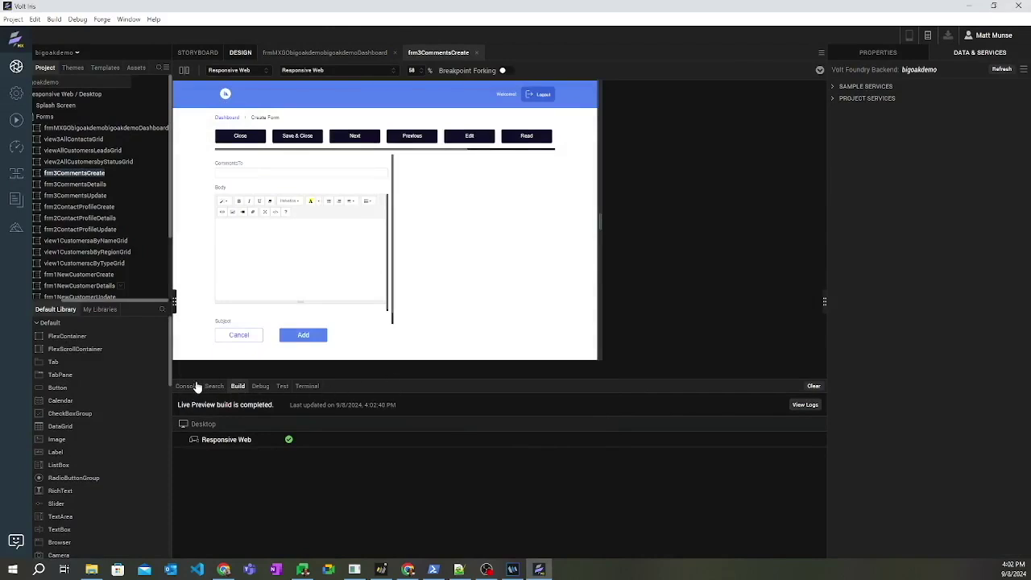
{"action": "left_click", "coordinate": [187, 386]}
{"action": "scroll", "coordinate": [403, 457], "scroll_direction": "down", "scroll_amount": 3}
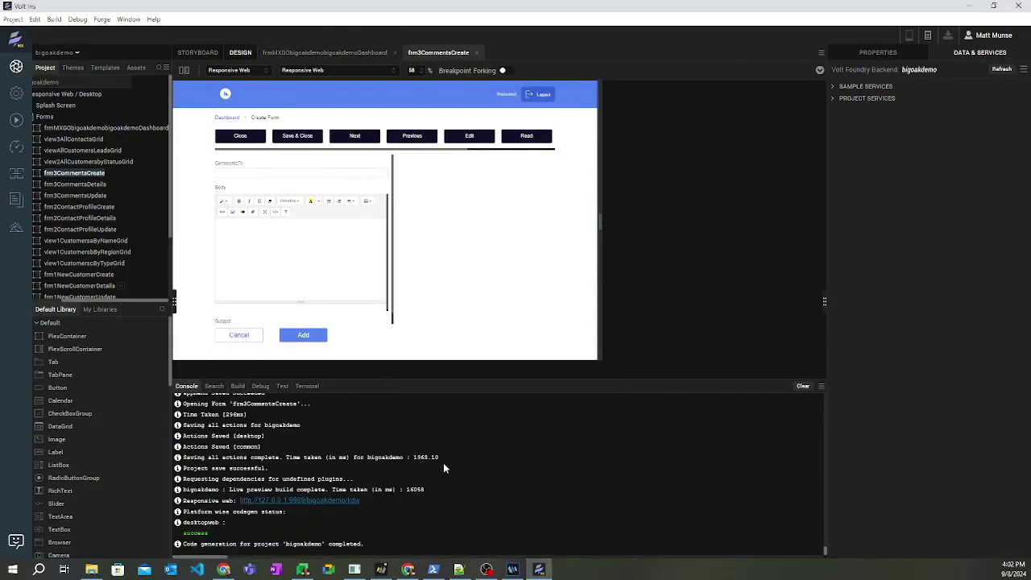
- Launch the responsive web app, log in, and open the AllContacts list
{"action": "left_click", "coordinate": [314, 501]}
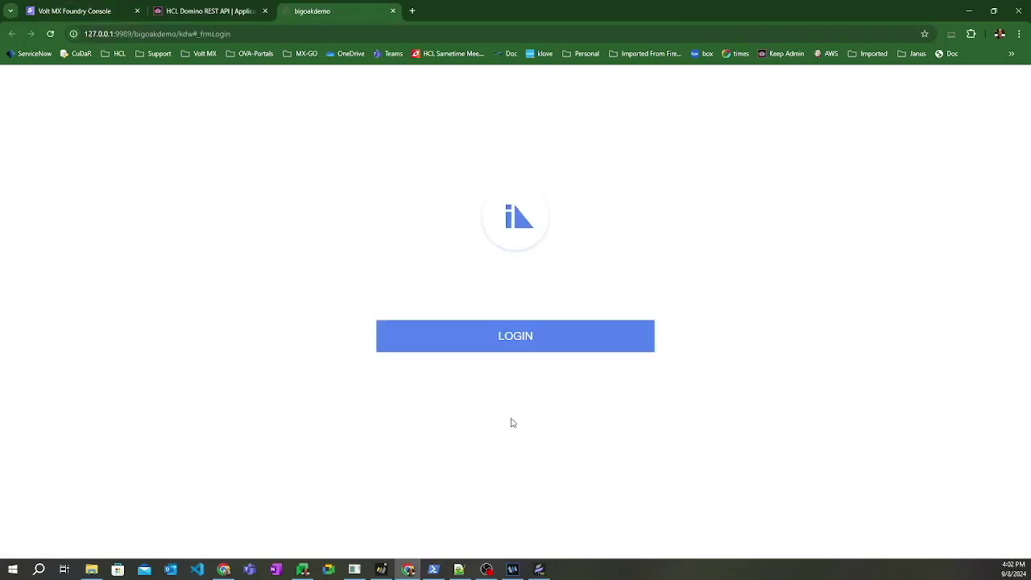
{"action": "left_click", "coordinate": [529, 347]}
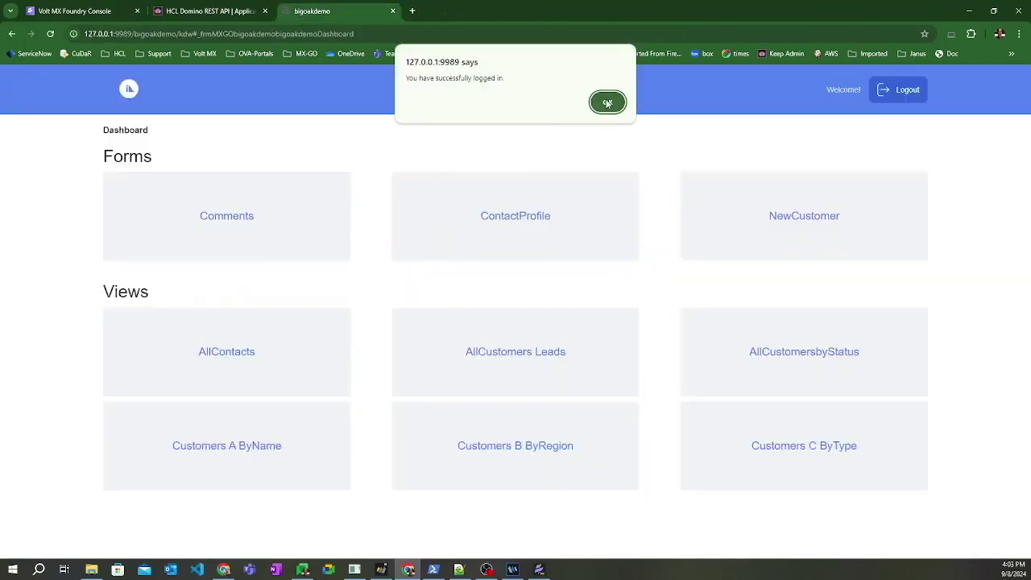
{"action": "left_click", "coordinate": [608, 102]}
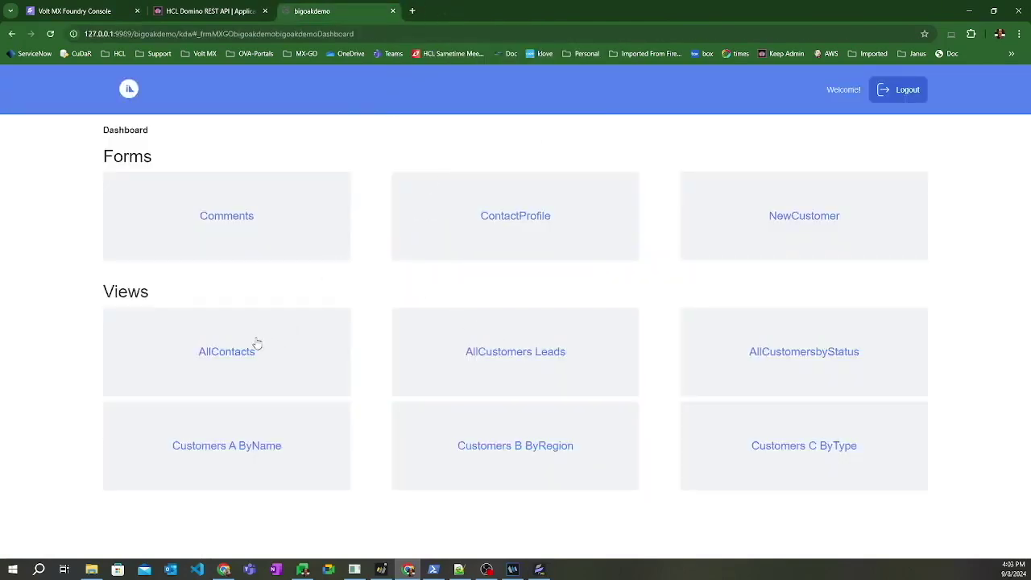
{"action": "left_click", "coordinate": [231, 357]}
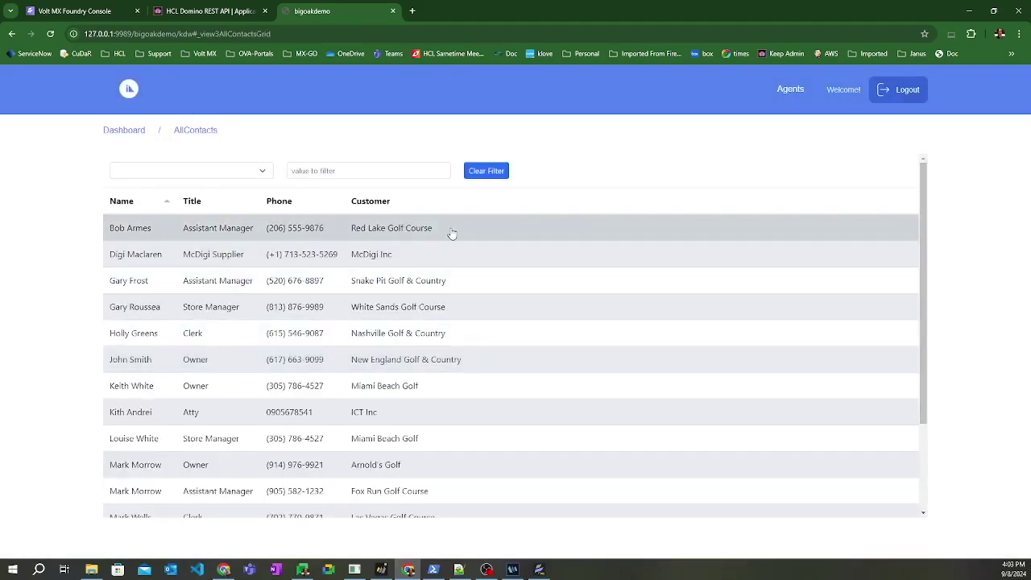
- Compare the list with the Notes All Contacts view, then select the first contact
{"action": "key", "text": "alt+Tab"}
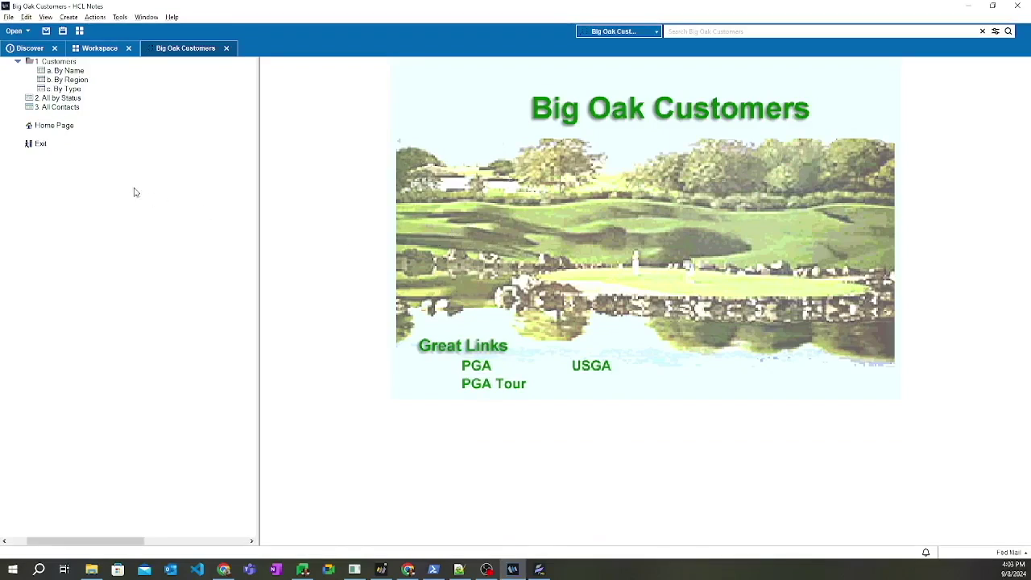
{"action": "left_click", "coordinate": [68, 108]}
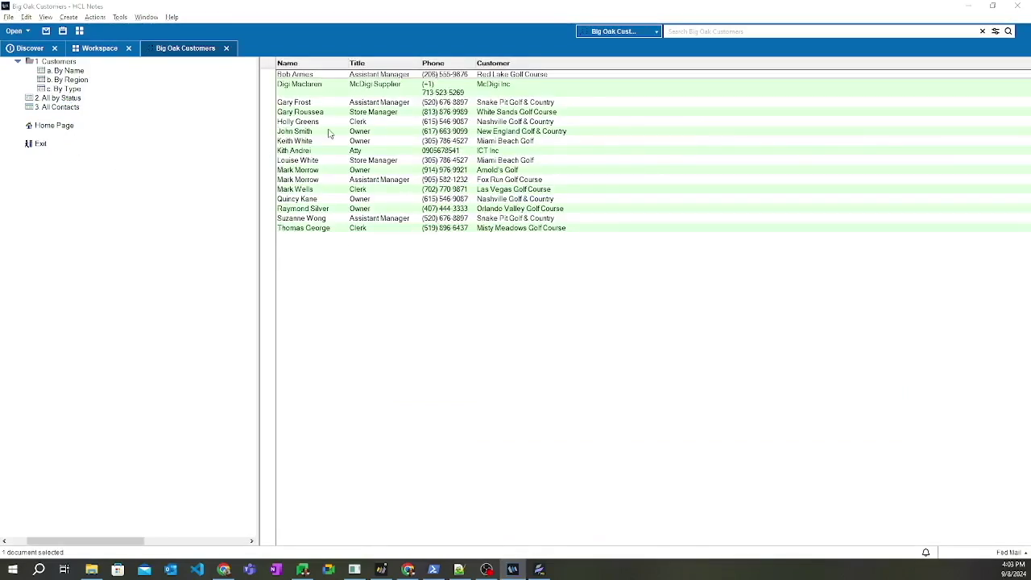
{"action": "key", "text": "alt+Tab"}
{"action": "left_click", "coordinate": [409, 237]}
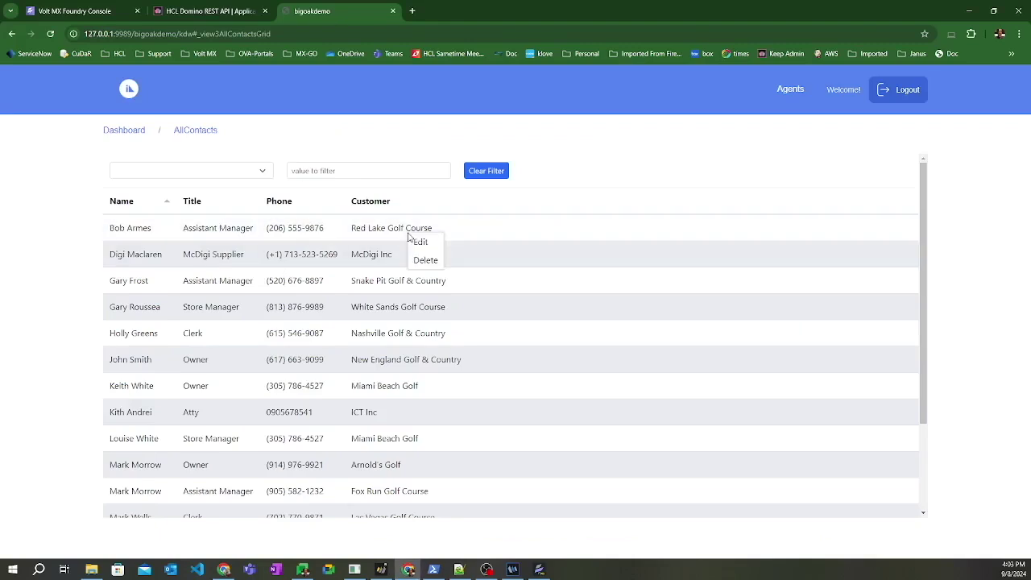
- Edit the first contact's ContactName to correct the last name and save it
{"action": "left_click", "coordinate": [415, 239]}
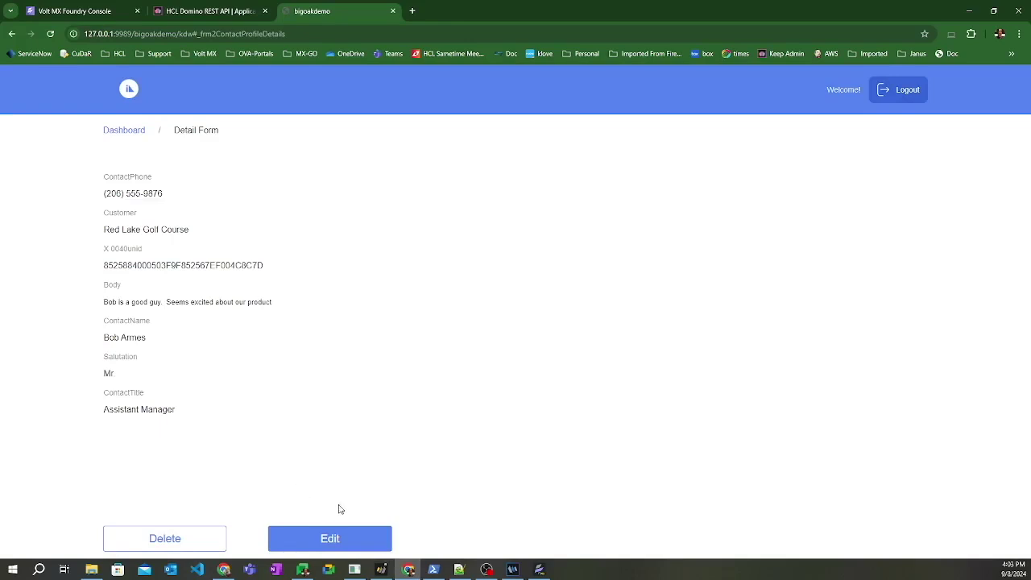
{"action": "left_click", "coordinate": [330, 538]}
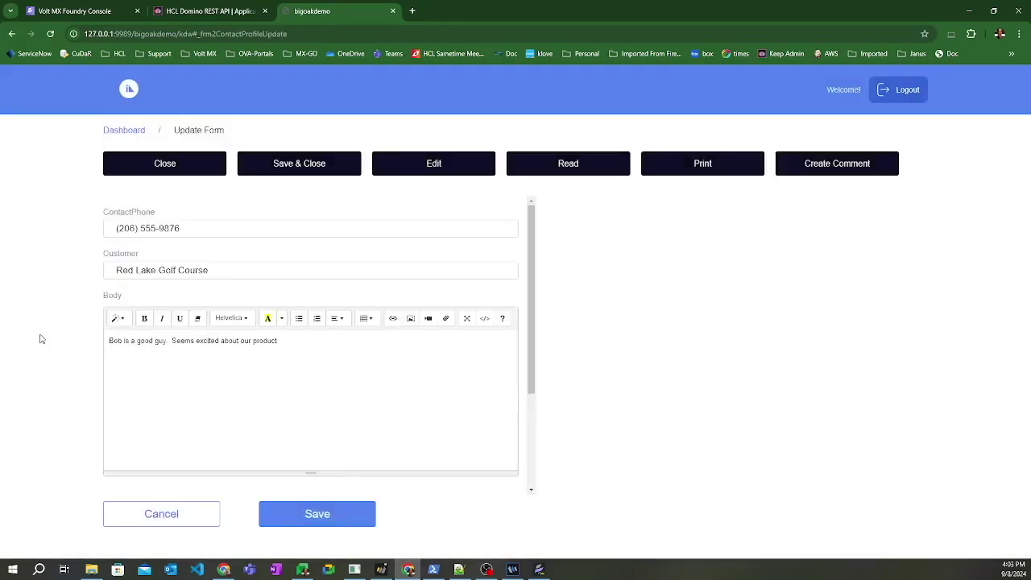
{"action": "scroll", "coordinate": [69, 379], "scroll_direction": "down", "scroll_amount": 2}
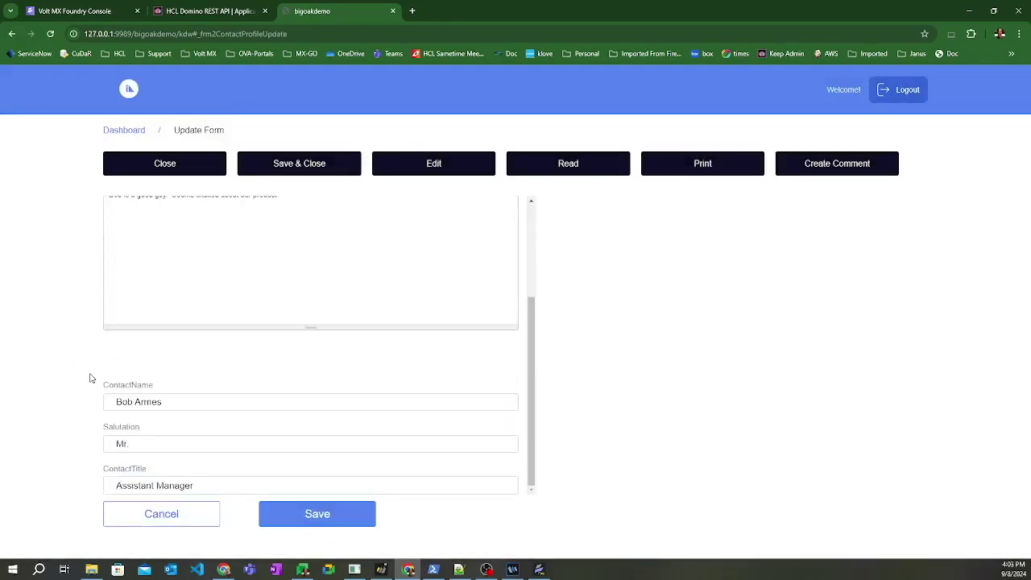
{"action": "left_click_drag", "start_coordinate": [137, 403], "coordinate": [171, 409]}
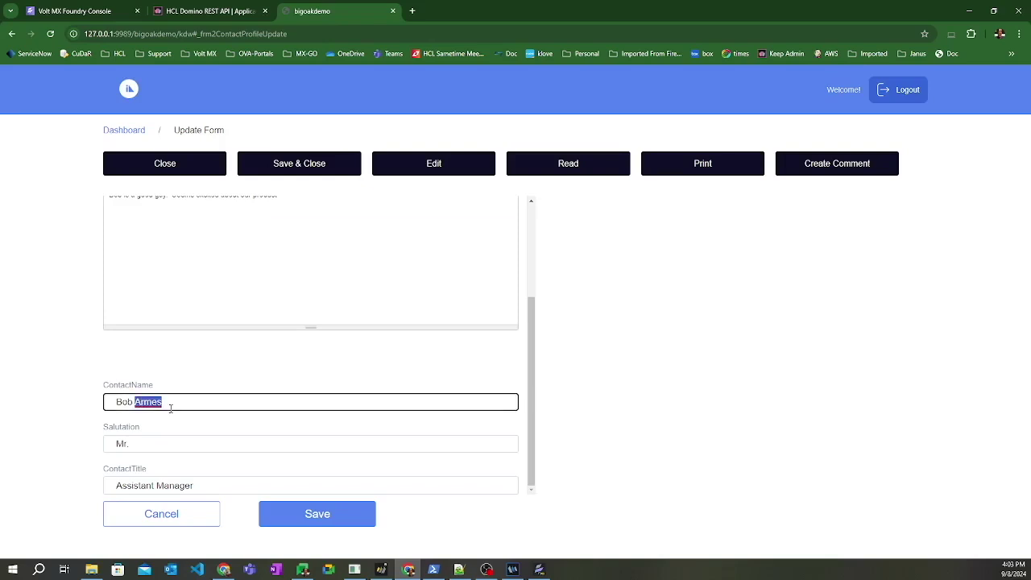
{"action": "type", "text": "Smith"}
{"action": "left_click", "coordinate": [321, 517]}
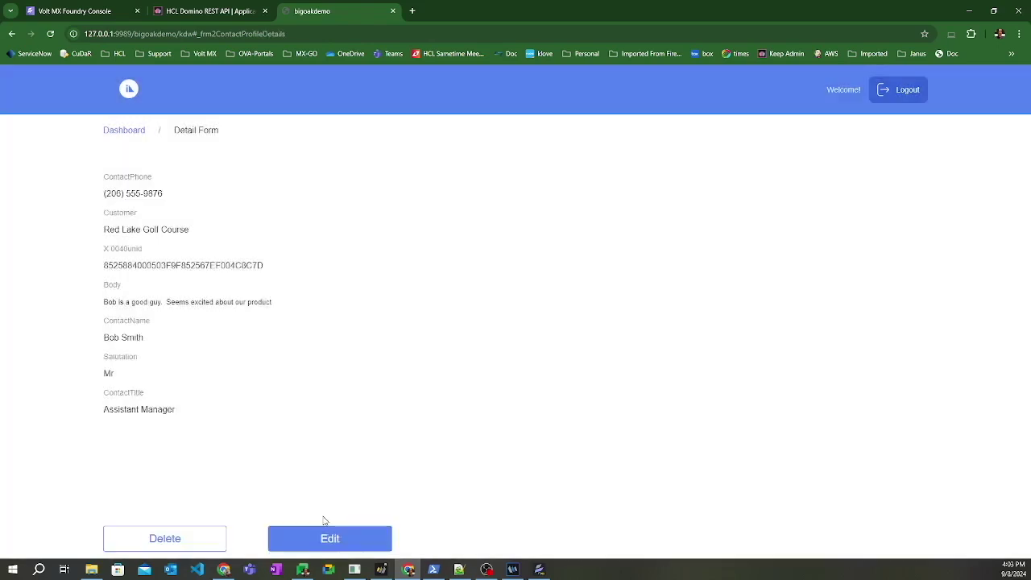
- Reopen AllContacts from the Dashboard to confirm the updated name
{"action": "left_click", "coordinate": [109, 130]}
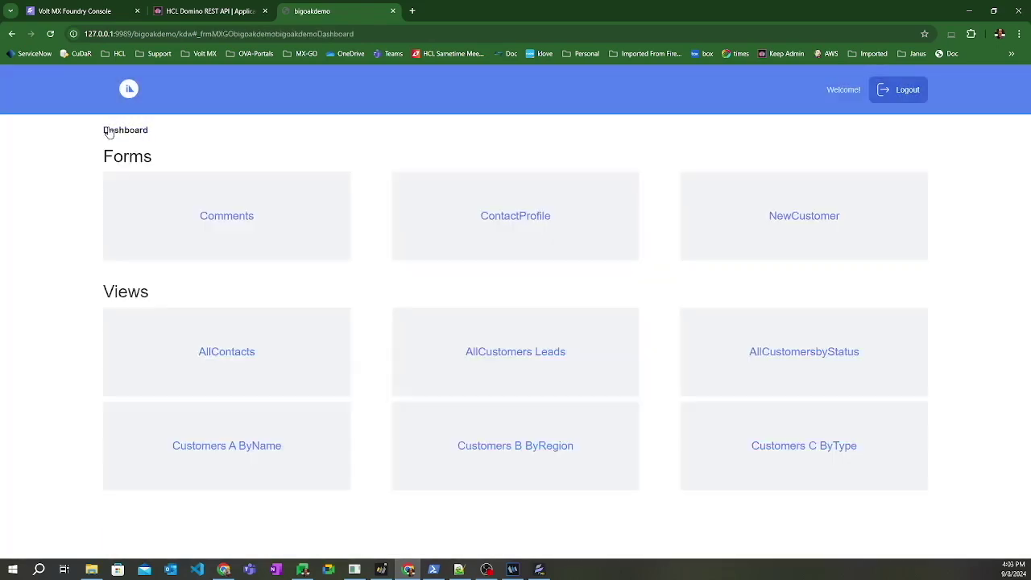
{"action": "left_click", "coordinate": [226, 354]}
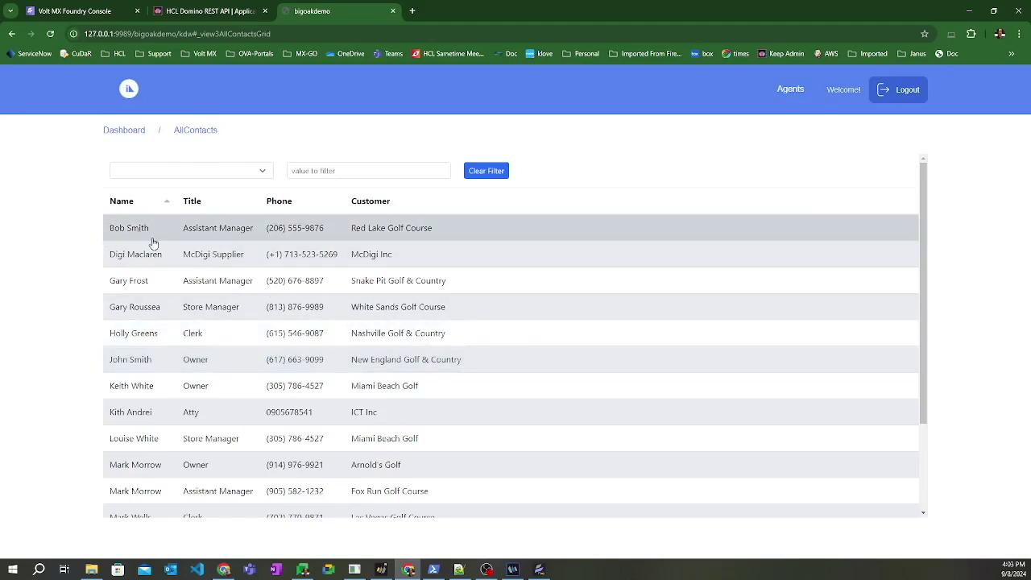
{"action": "key", "text": "alt+Tab"}
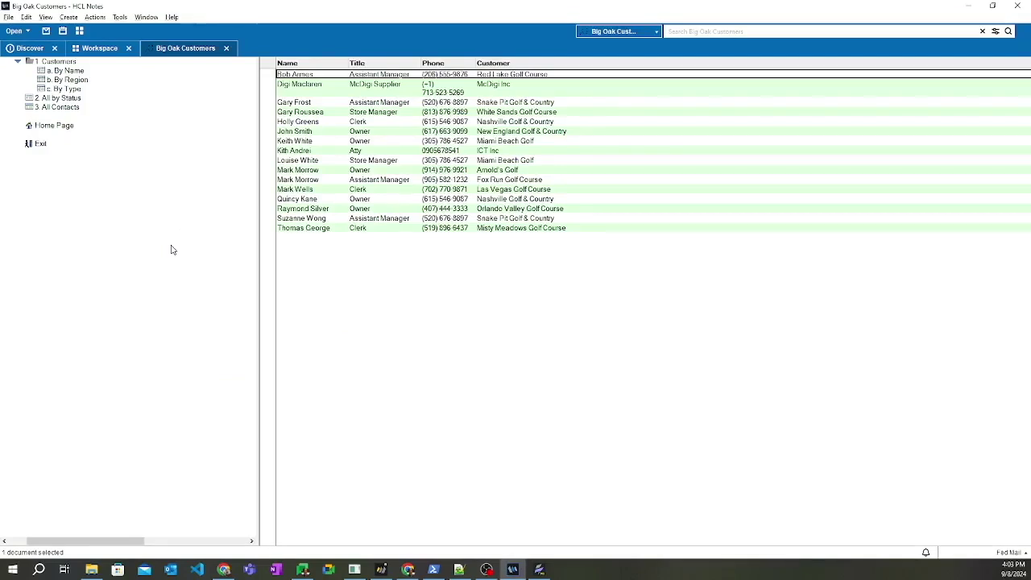
- Refresh the Notes All Contacts view to show the edited name, then return to the web Dashboard
{"action": "left_click", "coordinate": [268, 67]}
{"action": "key", "text": "alt+Tab"}
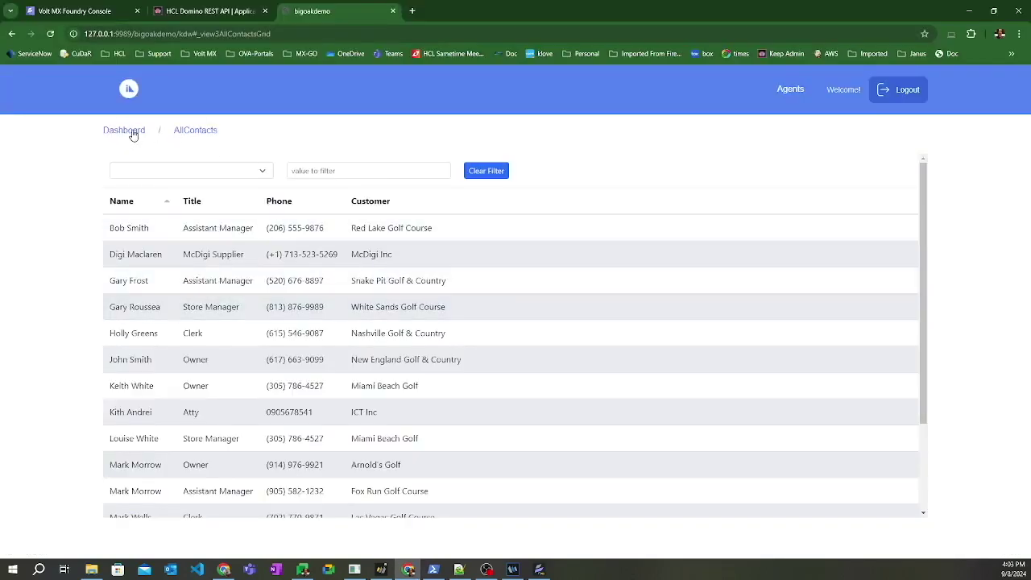
{"action": "left_click", "coordinate": [133, 132]}
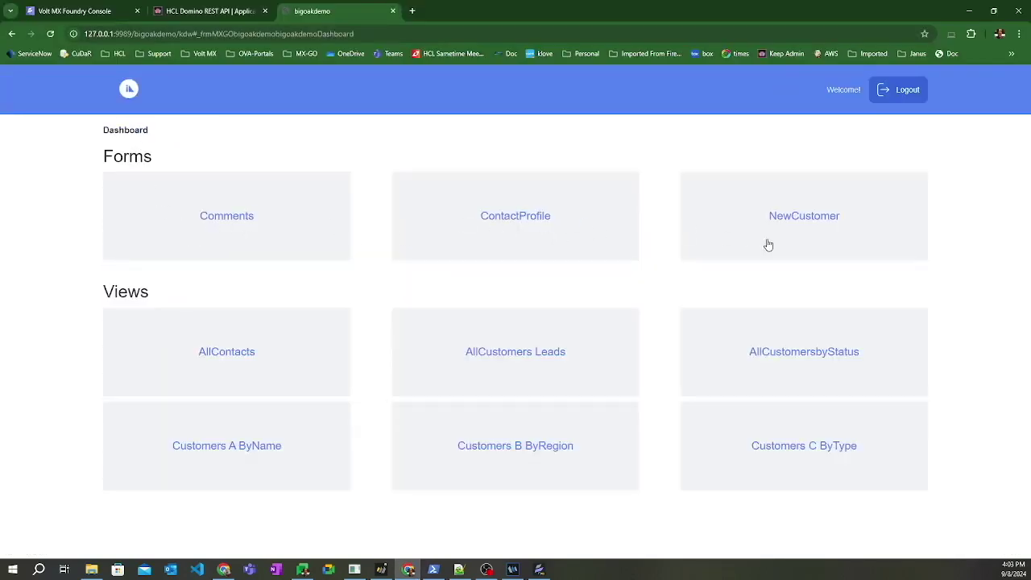
- Look through the NewCustomer create form's fields, then open the Comments create form
{"action": "left_click", "coordinate": [804, 219]}
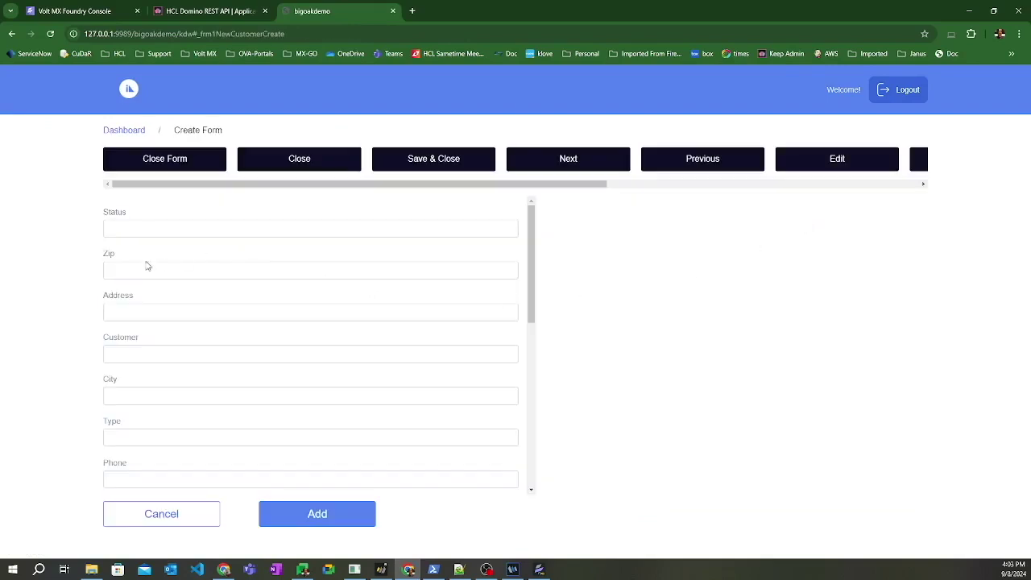
{"action": "scroll", "coordinate": [180, 264], "scroll_direction": "down", "scroll_amount": 10}
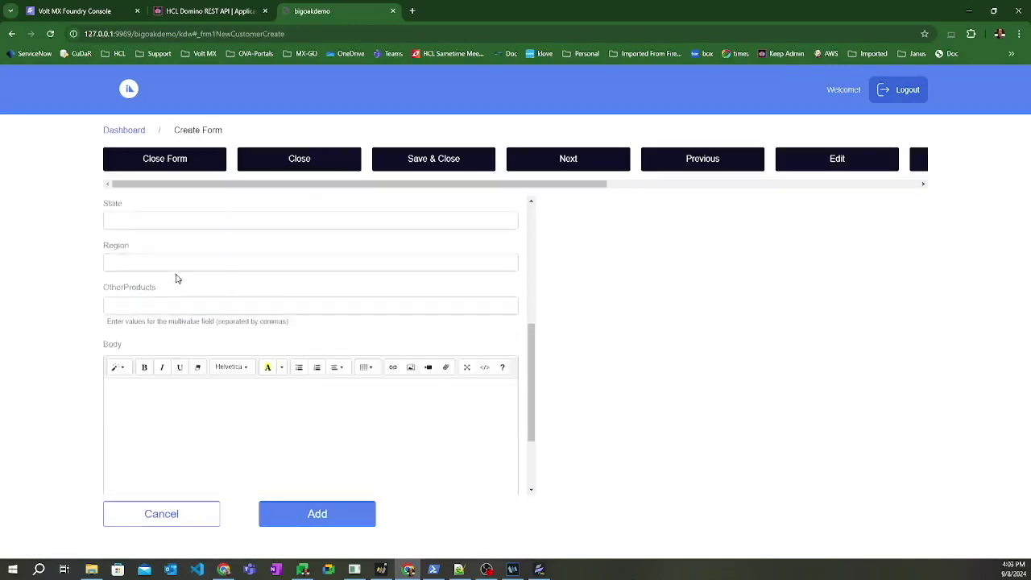
{"action": "scroll", "coordinate": [129, 350], "scroll_direction": "up", "scroll_amount": 10}
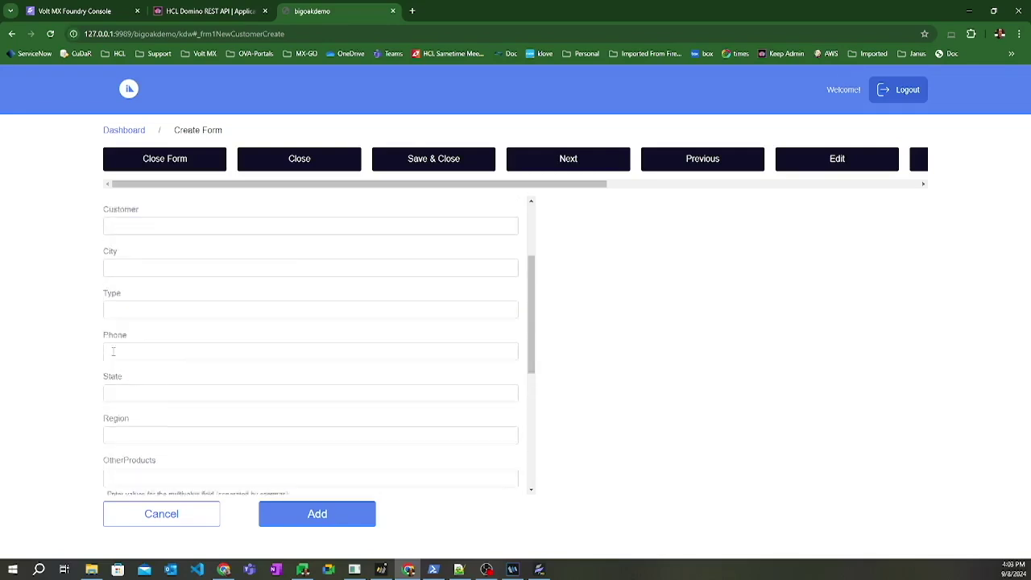
{"action": "left_click", "coordinate": [120, 131]}
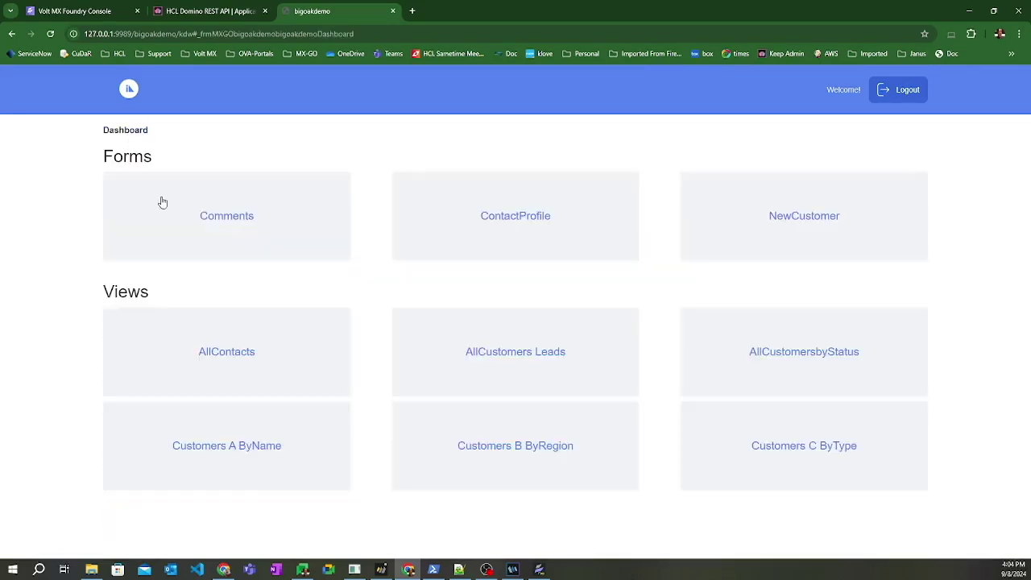
{"action": "left_click", "coordinate": [236, 215]}
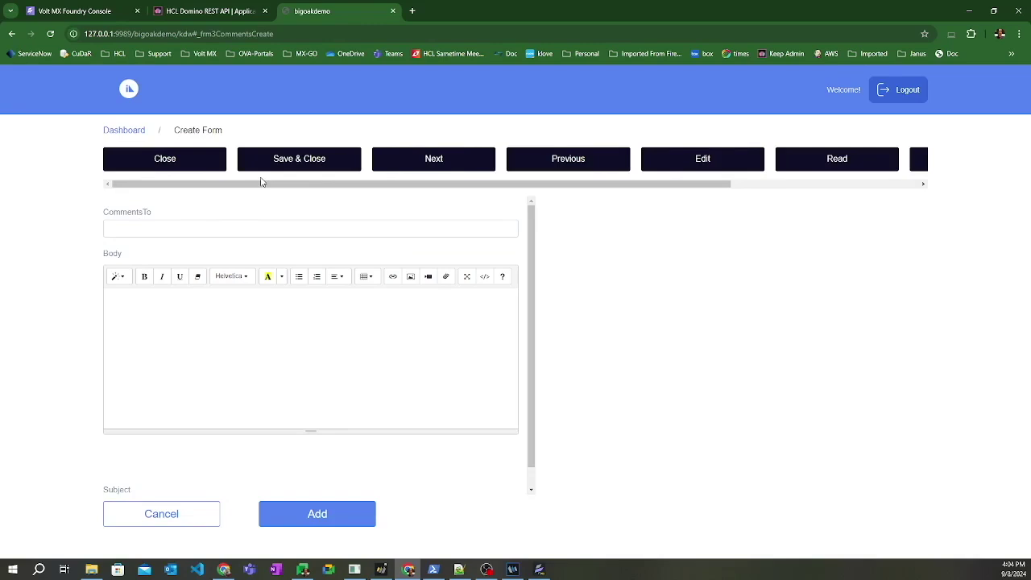
{"action": "key", "text": "alt+Tab"}
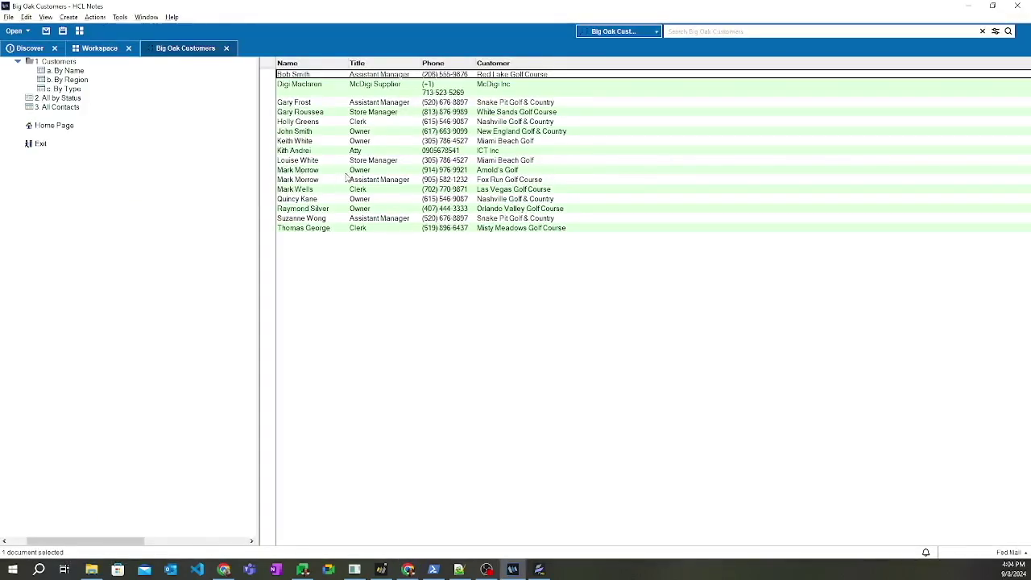
- Create a new 3. Comments document for the first customer in Notes, then return to the browser
{"action": "left_click", "coordinate": [69, 16]}
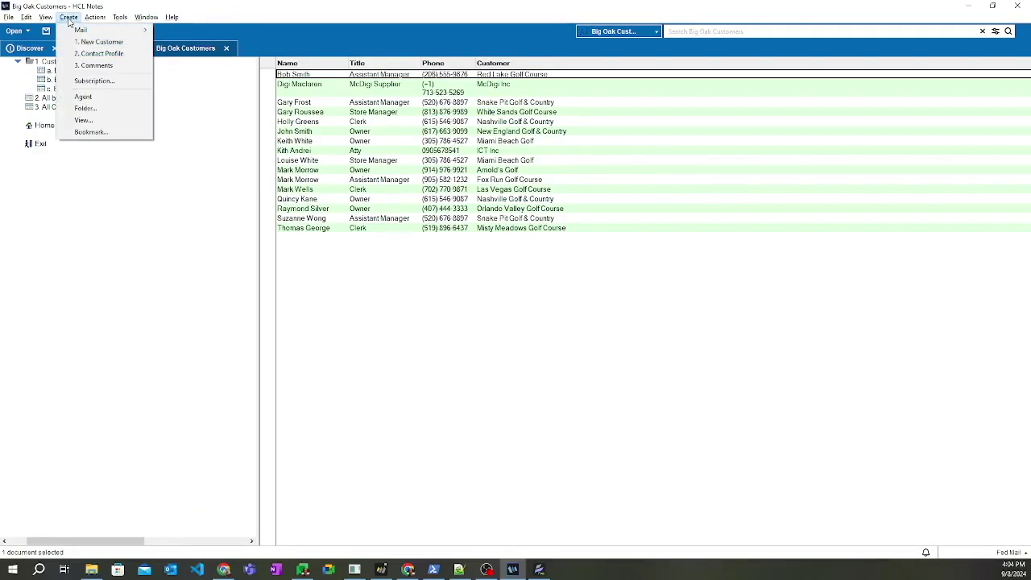
{"action": "left_click", "coordinate": [93, 65]}
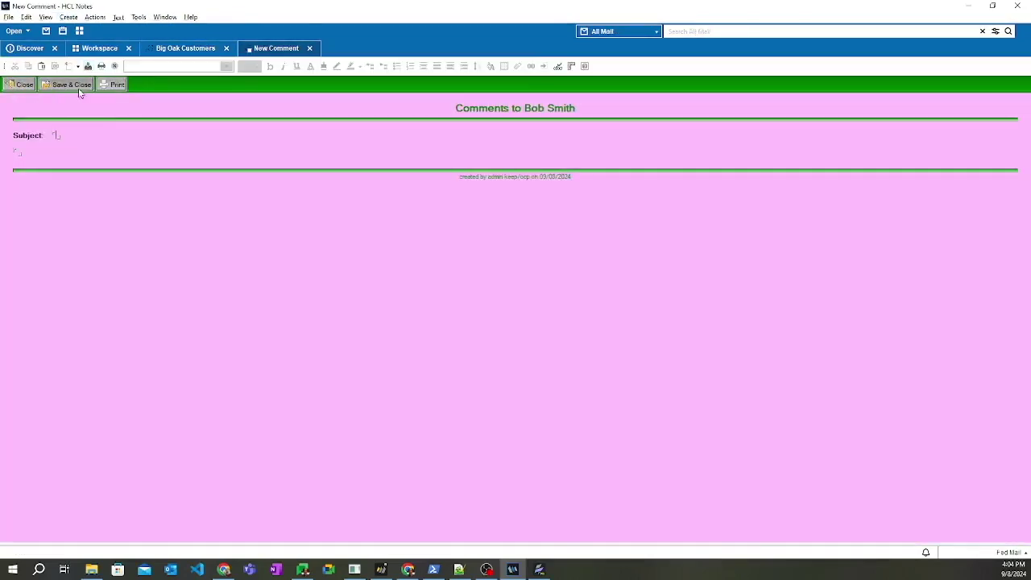
{"action": "key", "text": "alt+Tab"}
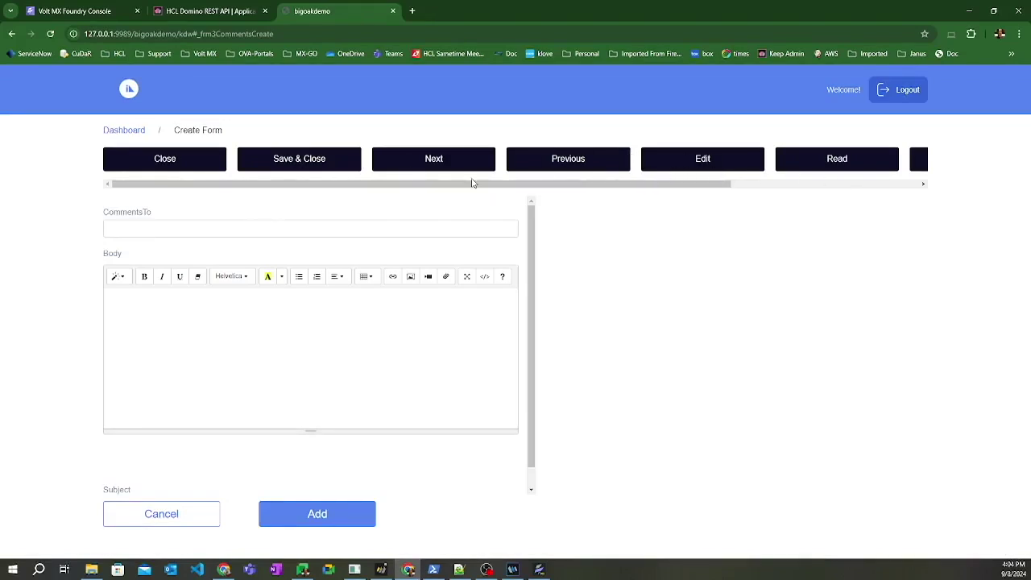
- Test the Close action on the comment form, log back in to the Dashboard, and return to Iris
{"action": "left_click", "coordinate": [181, 160]}
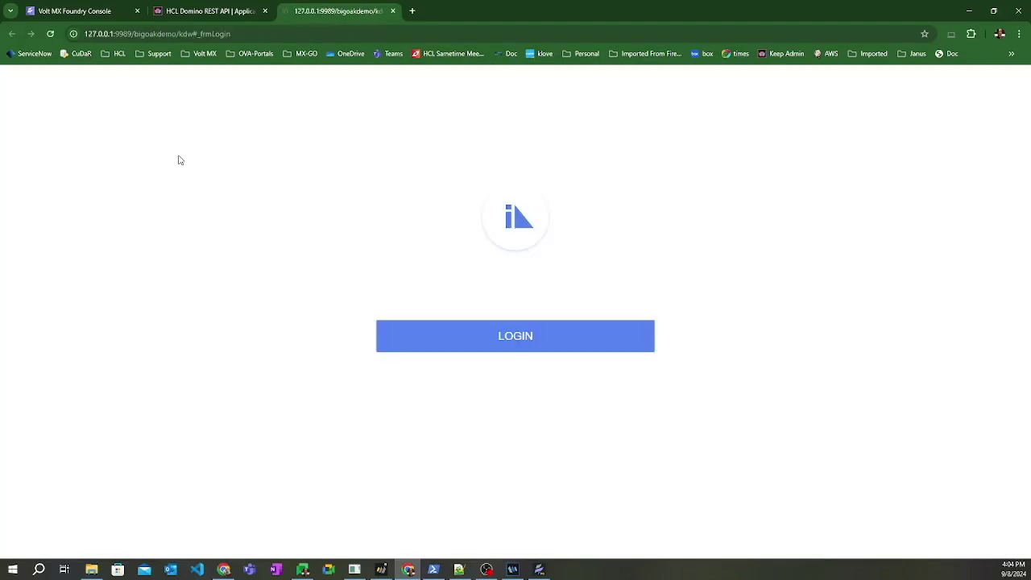
{"action": "left_click", "coordinate": [507, 342]}
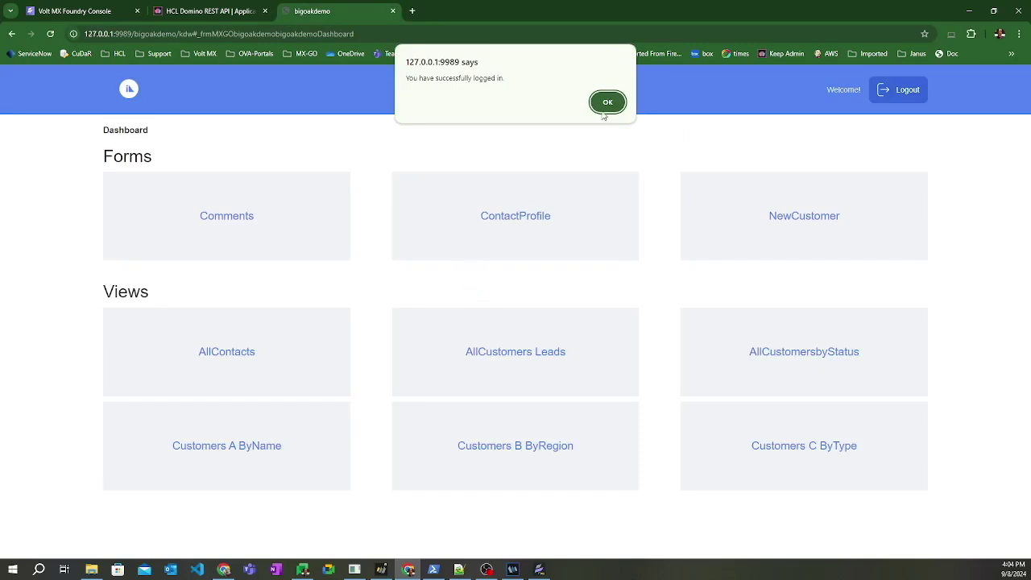
{"action": "left_click", "coordinate": [609, 103]}
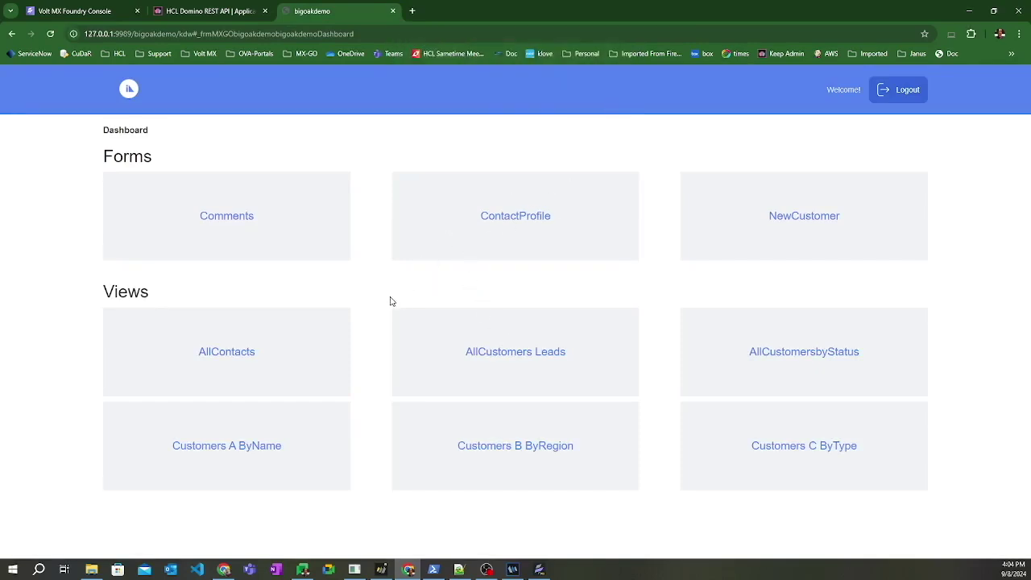
{"action": "key", "text": "alt+Tab"}
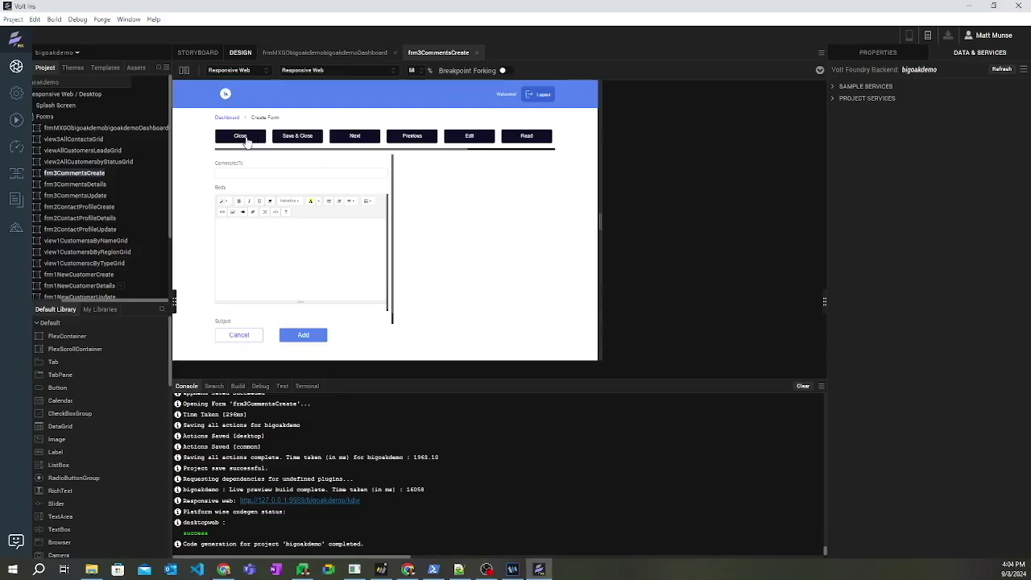
{"action": "left_click", "coordinate": [247, 139]}
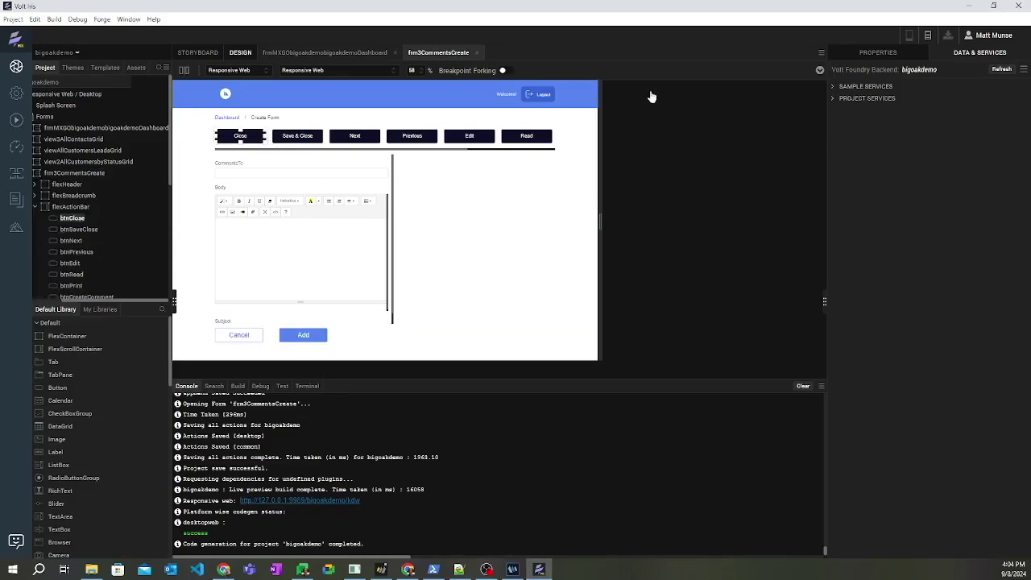
{"action": "left_click", "coordinate": [871, 54]}
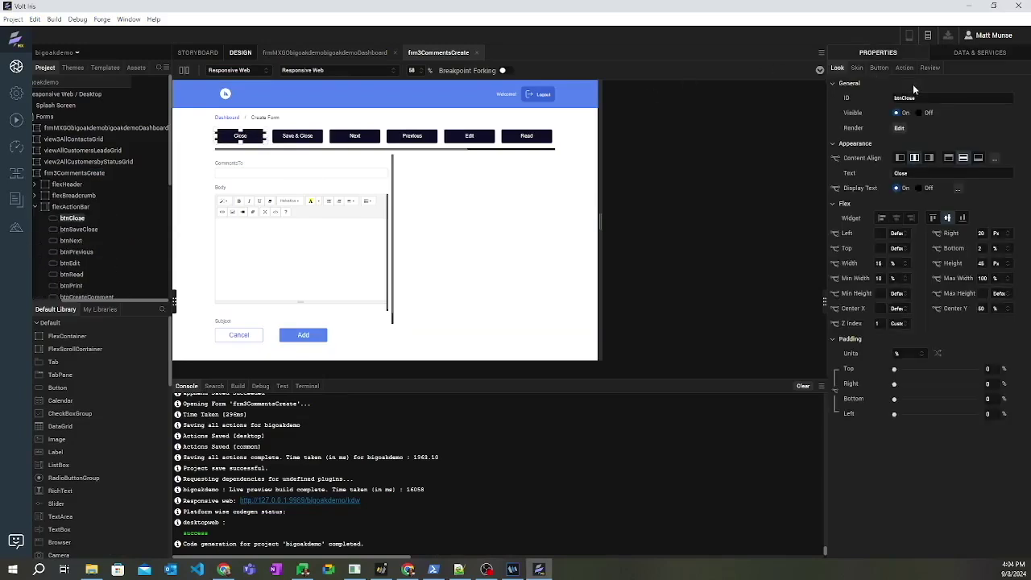
{"action": "left_click", "coordinate": [904, 71]}
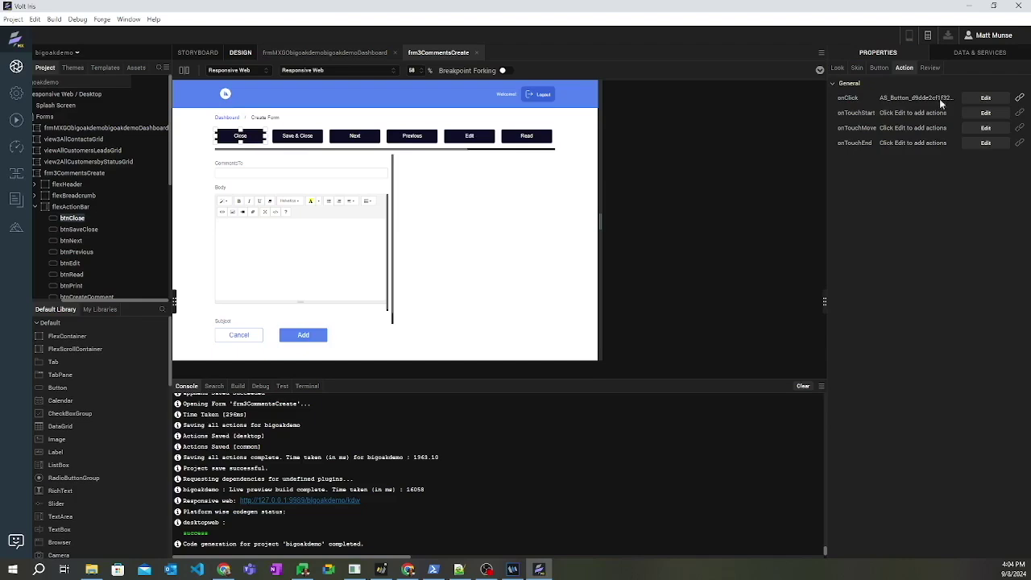
{"action": "left_click", "coordinate": [983, 99]}
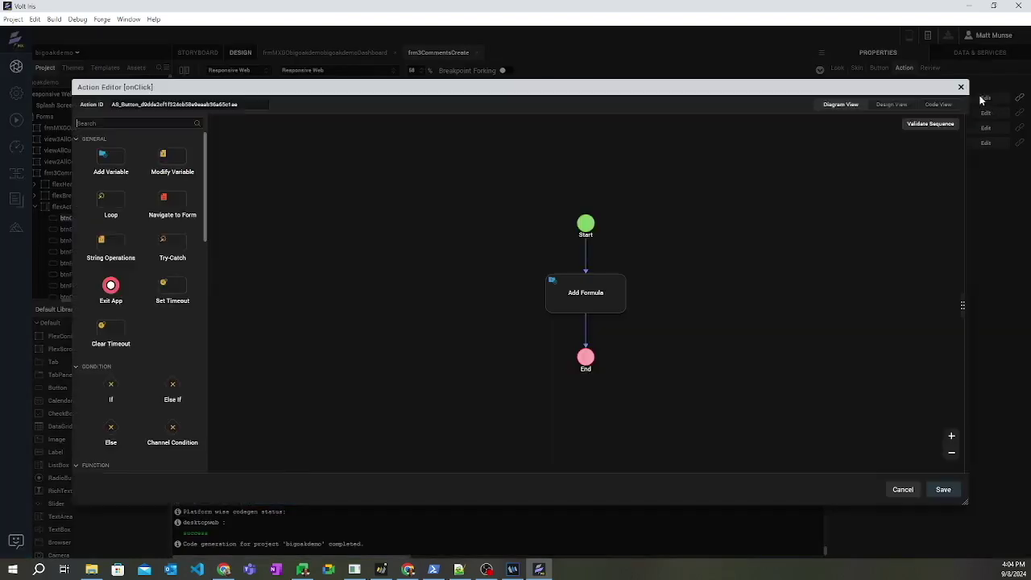
{"action": "left_click", "coordinate": [586, 302]}
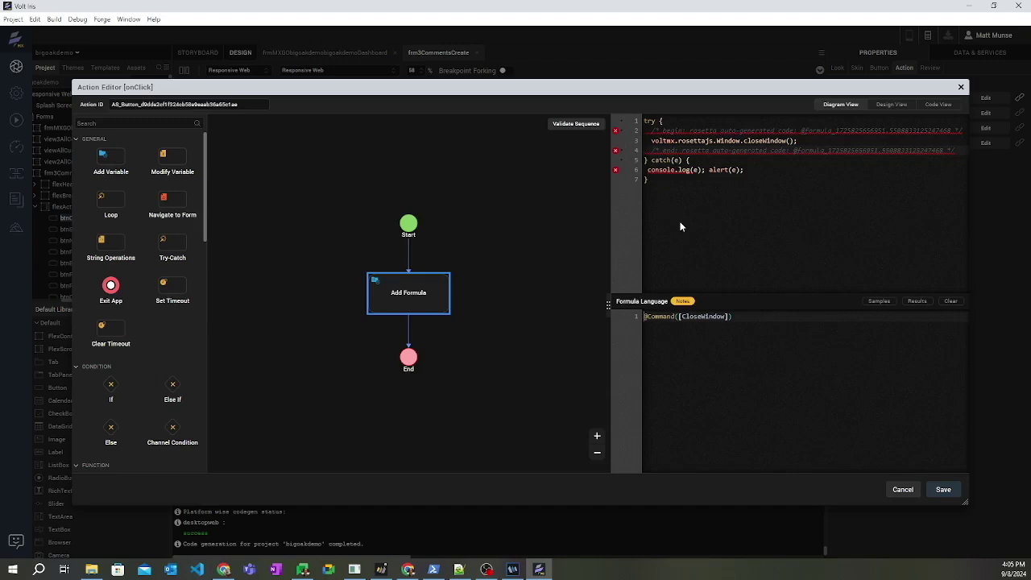
{"action": "left_click", "coordinate": [903, 489]}
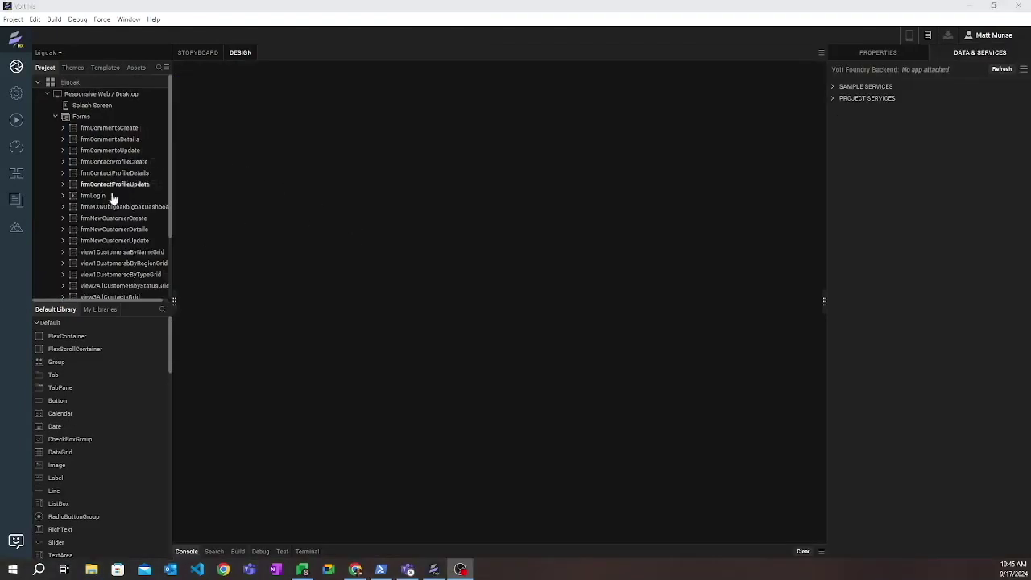
- Set frmLogin's skin Background Type to Image, using golf.jpg as the background
{"action": "left_click", "coordinate": [83, 198]}
{"action": "double_click", "coordinate": [84, 199]}
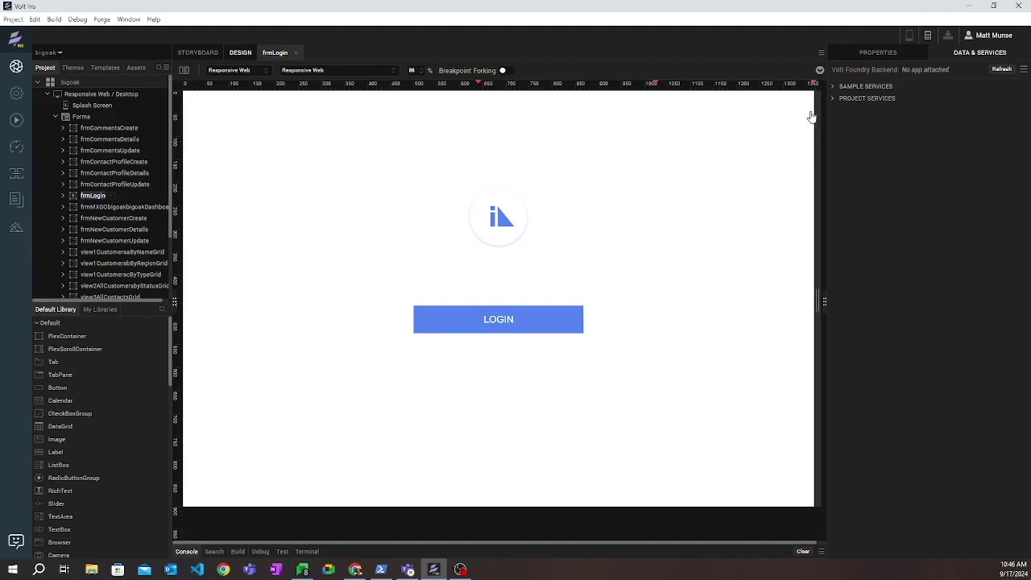
{"action": "left_click", "coordinate": [886, 51]}
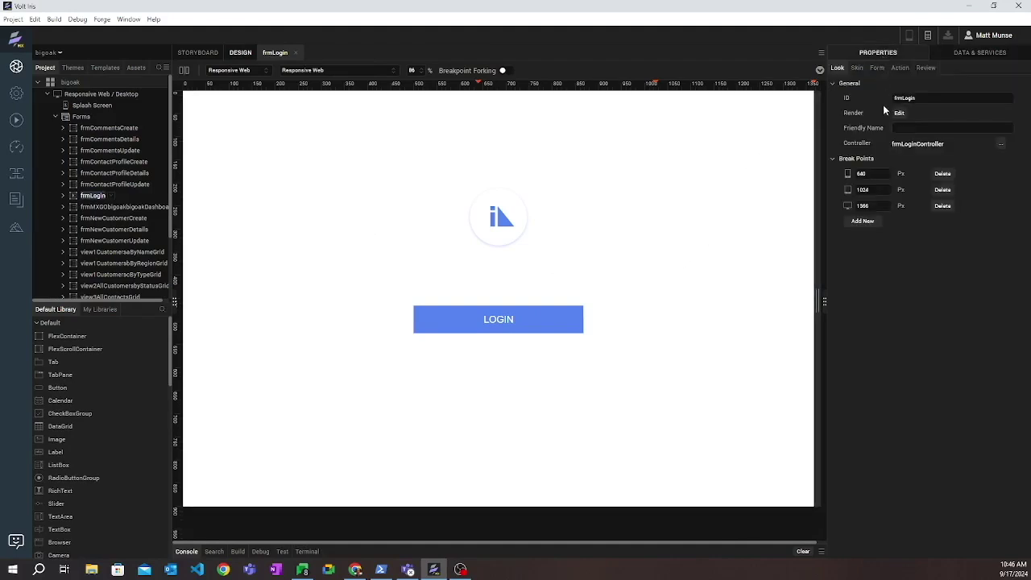
{"action": "left_click", "coordinate": [857, 69]}
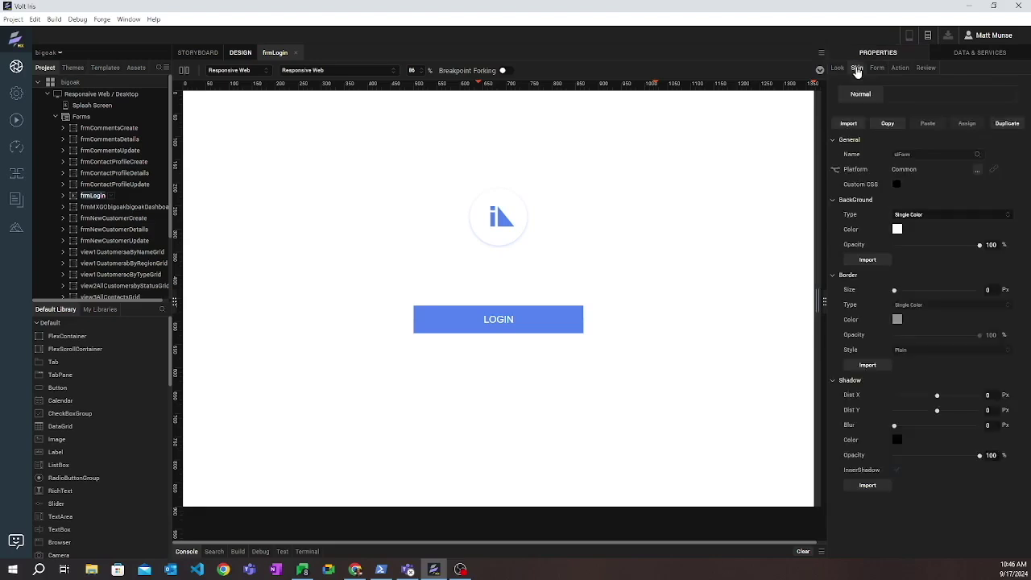
{"action": "left_click", "coordinate": [1010, 216]}
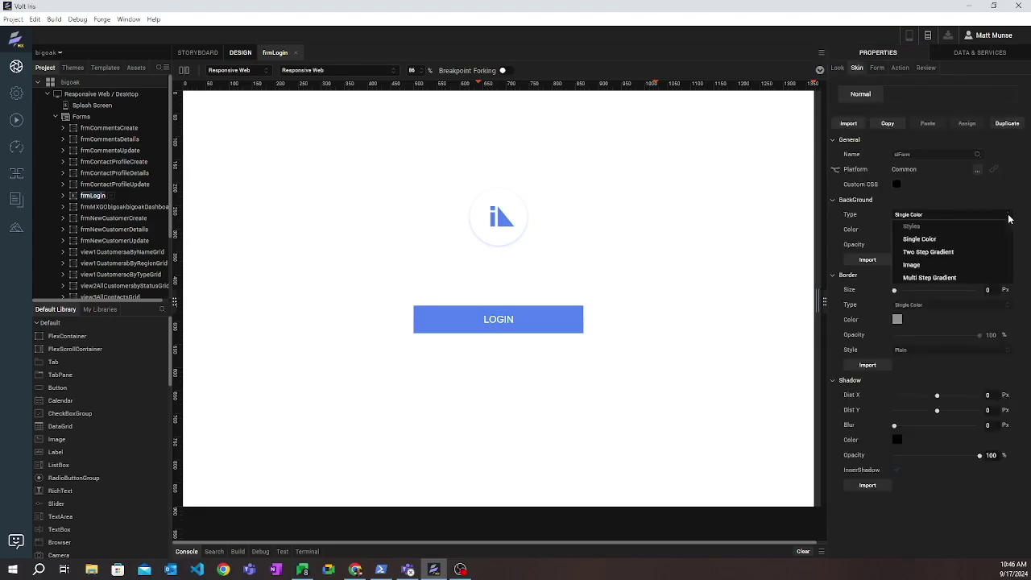
{"action": "left_click", "coordinate": [955, 267]}
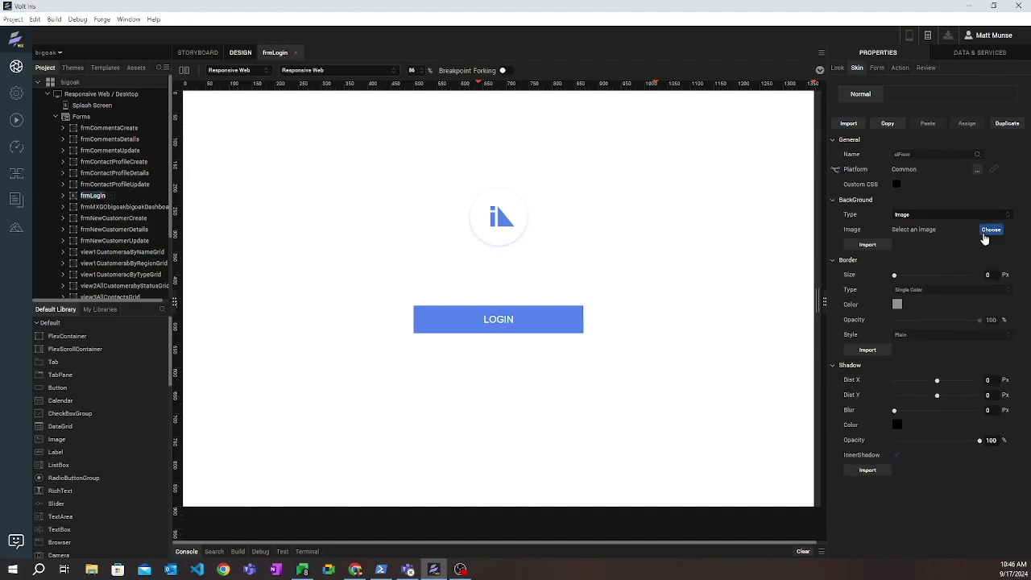
{"action": "left_click", "coordinate": [986, 231]}
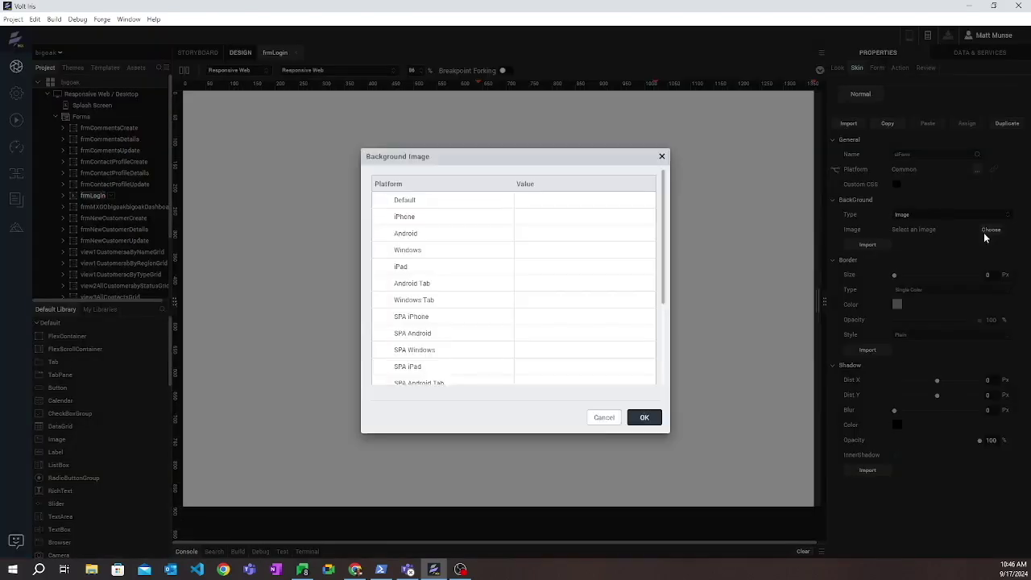
{"action": "left_click", "coordinate": [543, 205]}
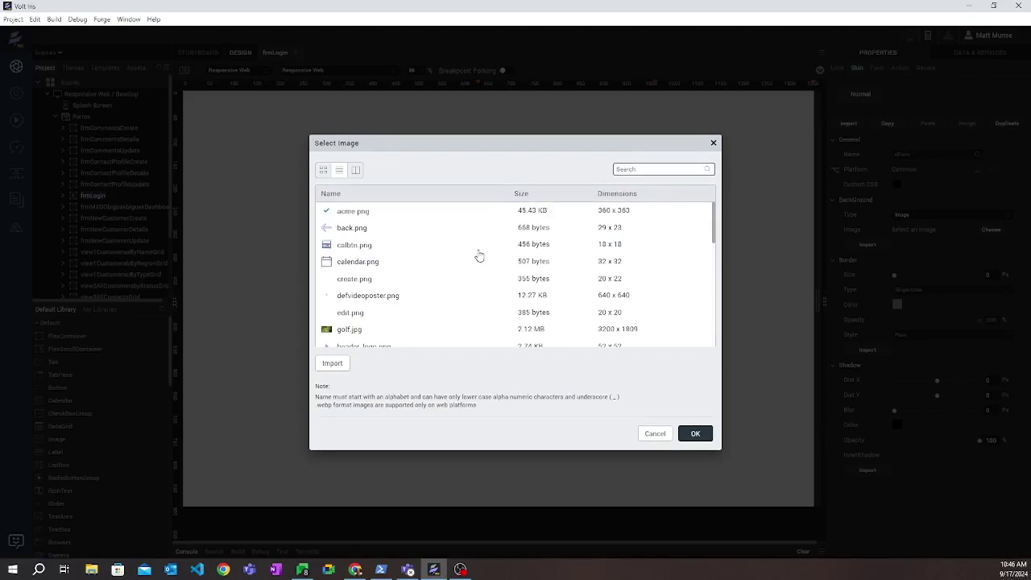
{"action": "left_click", "coordinate": [360, 330]}
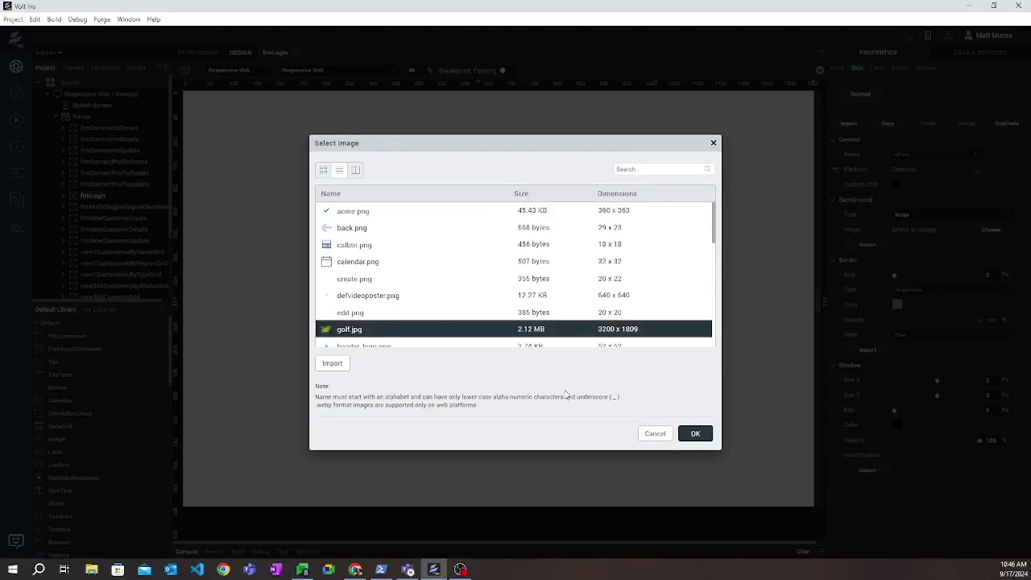
{"action": "left_click", "coordinate": [693, 435]}
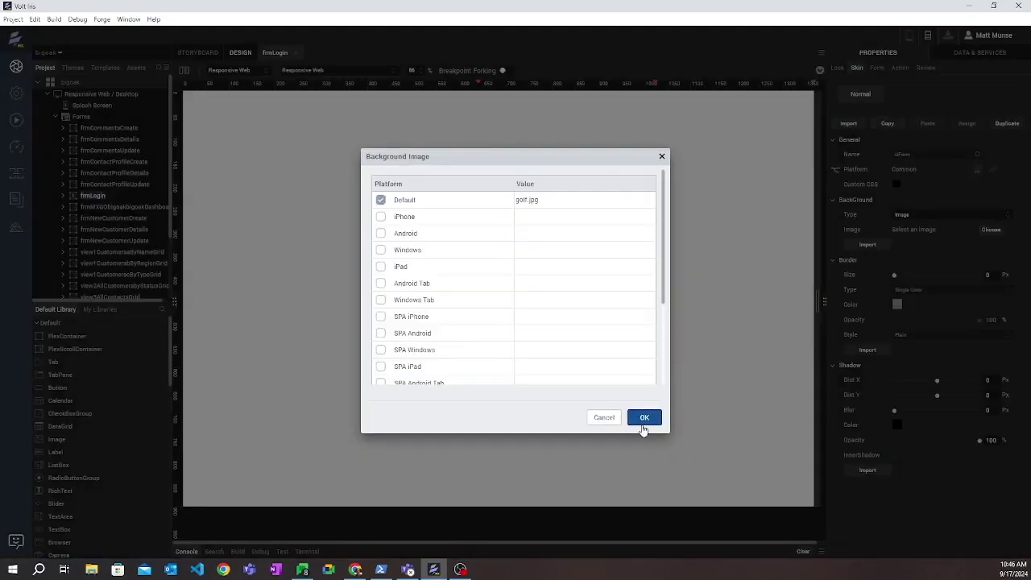
{"action": "left_click", "coordinate": [643, 419]}
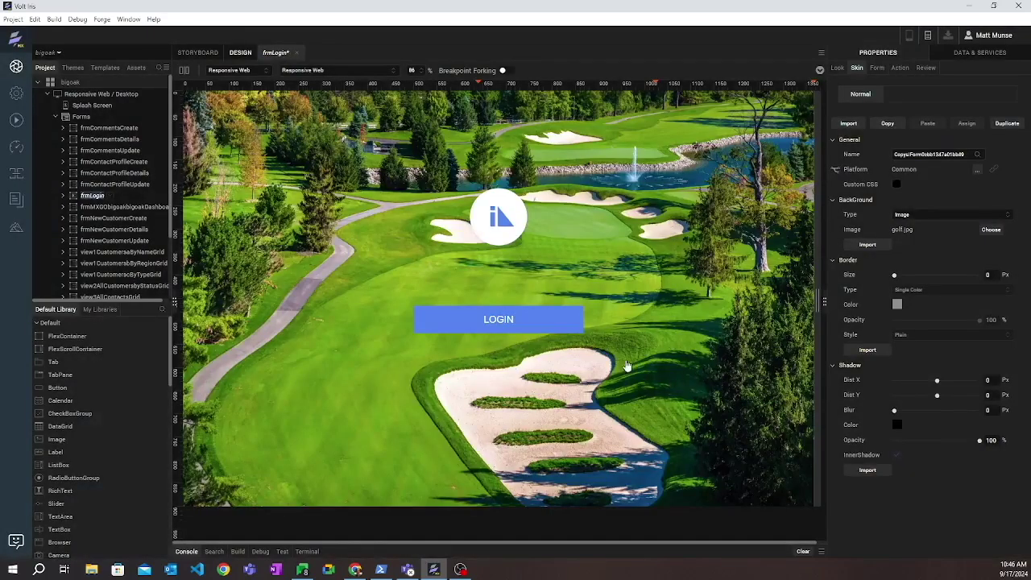
- Remove the imgLogin logo and make the LOGIN button's skin background dark green
{"action": "left_click", "coordinate": [500, 219]}
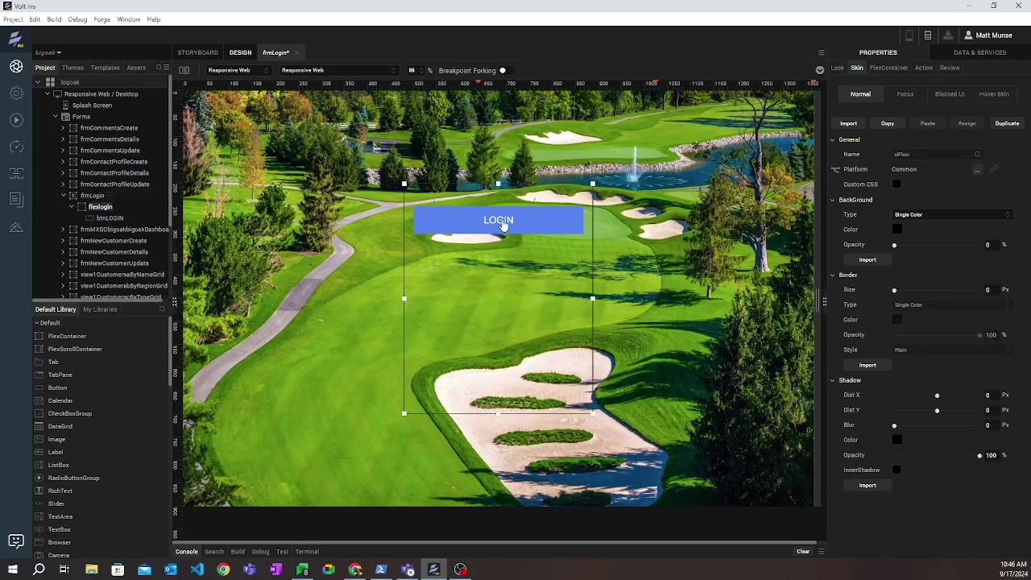
{"action": "left_click", "coordinate": [555, 217]}
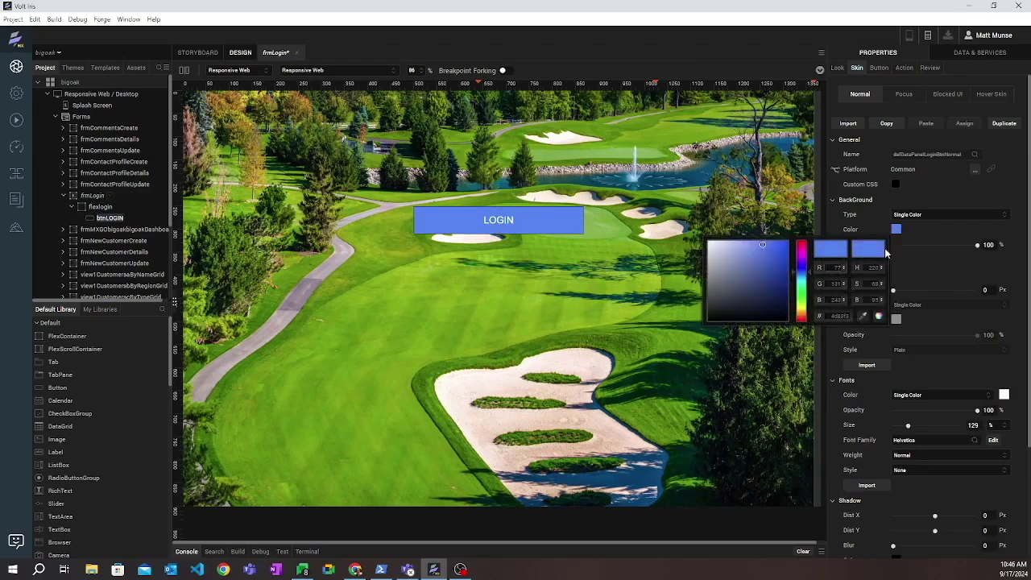
{"action": "left_click_drag", "start_coordinate": [811, 278], "coordinate": [814, 297]}
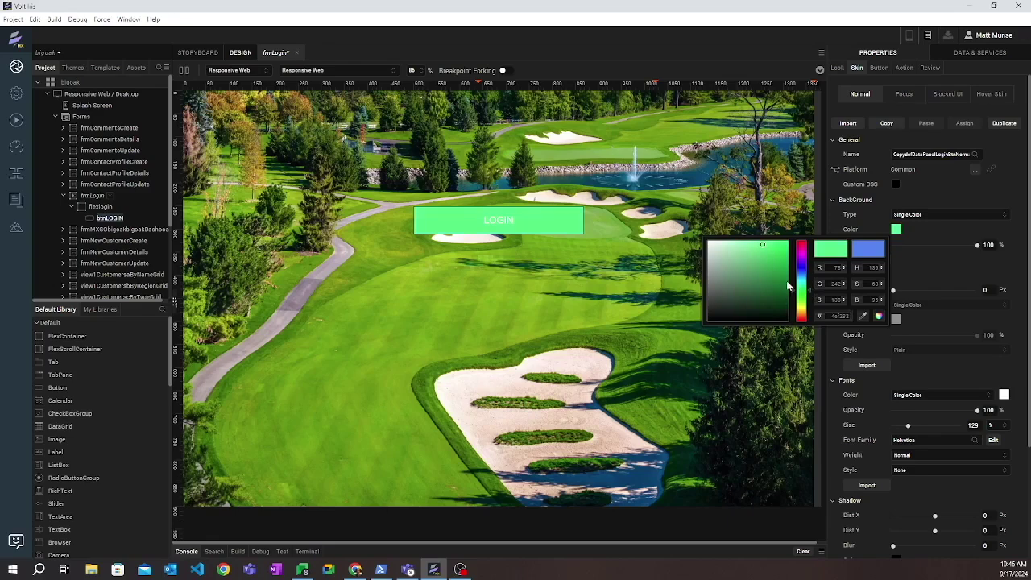
{"action": "left_click_drag", "start_coordinate": [769, 268], "coordinate": [775, 284]}
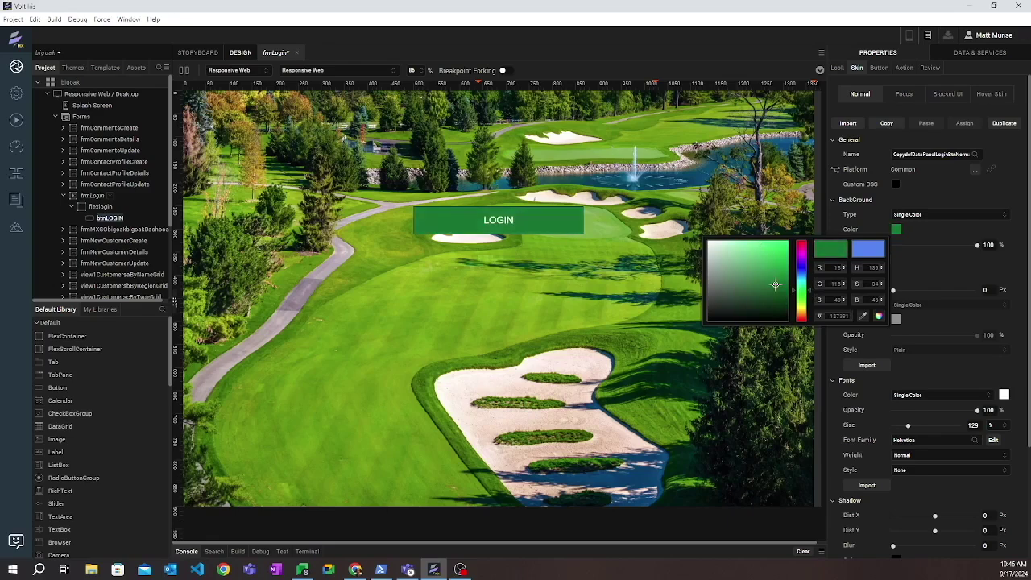
{"action": "left_click", "coordinate": [780, 207]}
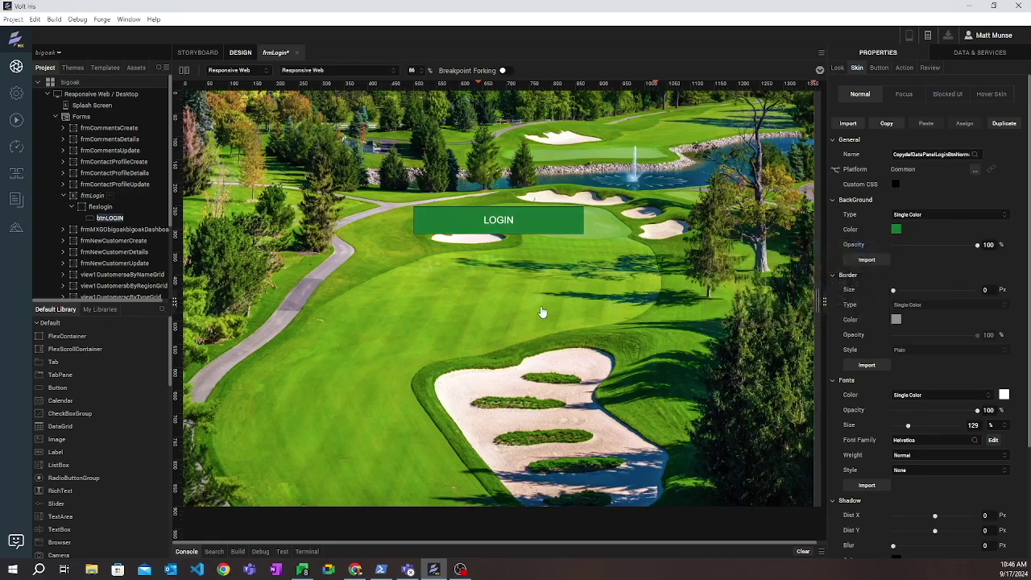